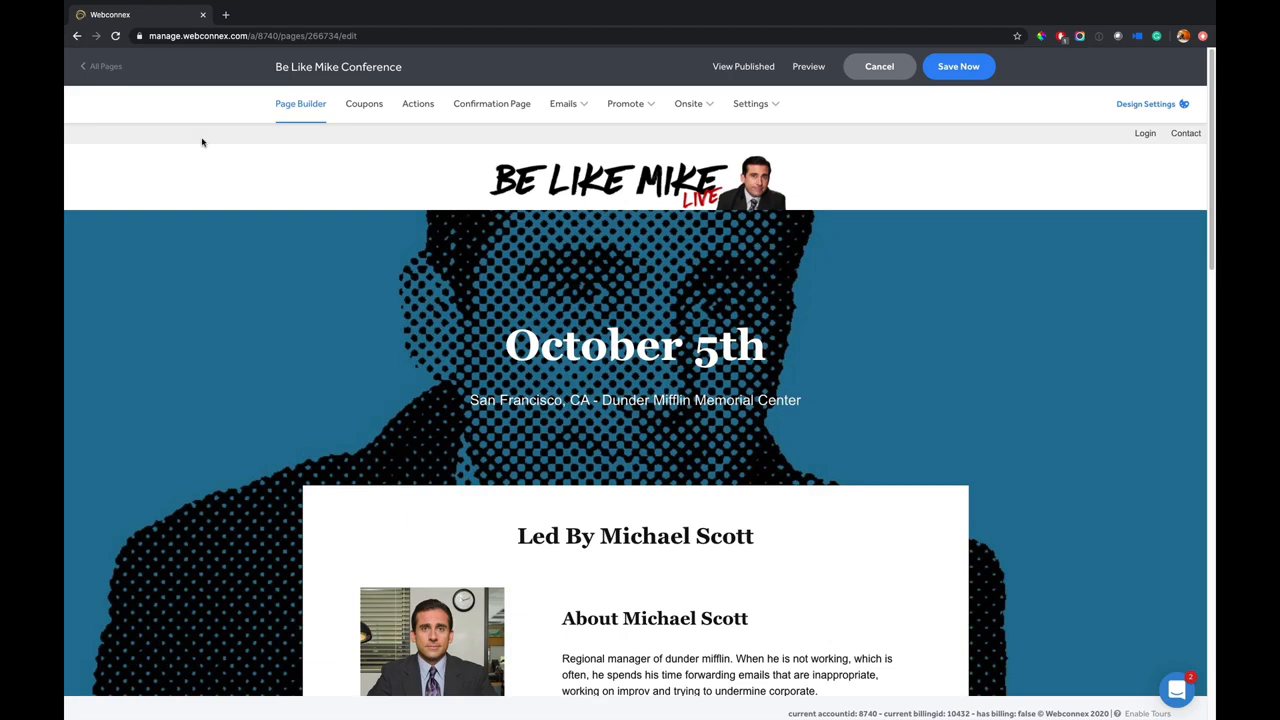
Look over the Be Like Mike Conference page's content and the elements available to add to the form.
{"action": "scroll", "coordinate": [507, 202], "scroll_direction": "down", "scroll_amount": 2}
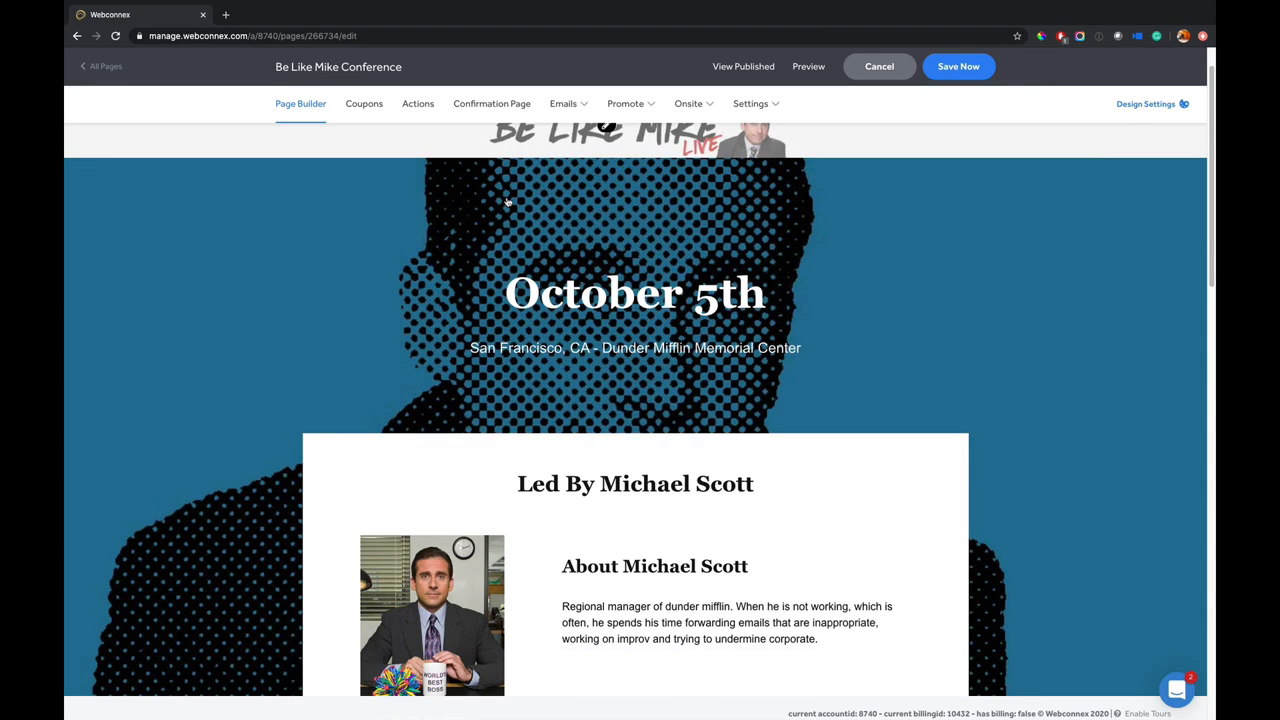
{"action": "scroll", "coordinate": [768, 285], "scroll_direction": "down", "scroll_amount": 2}
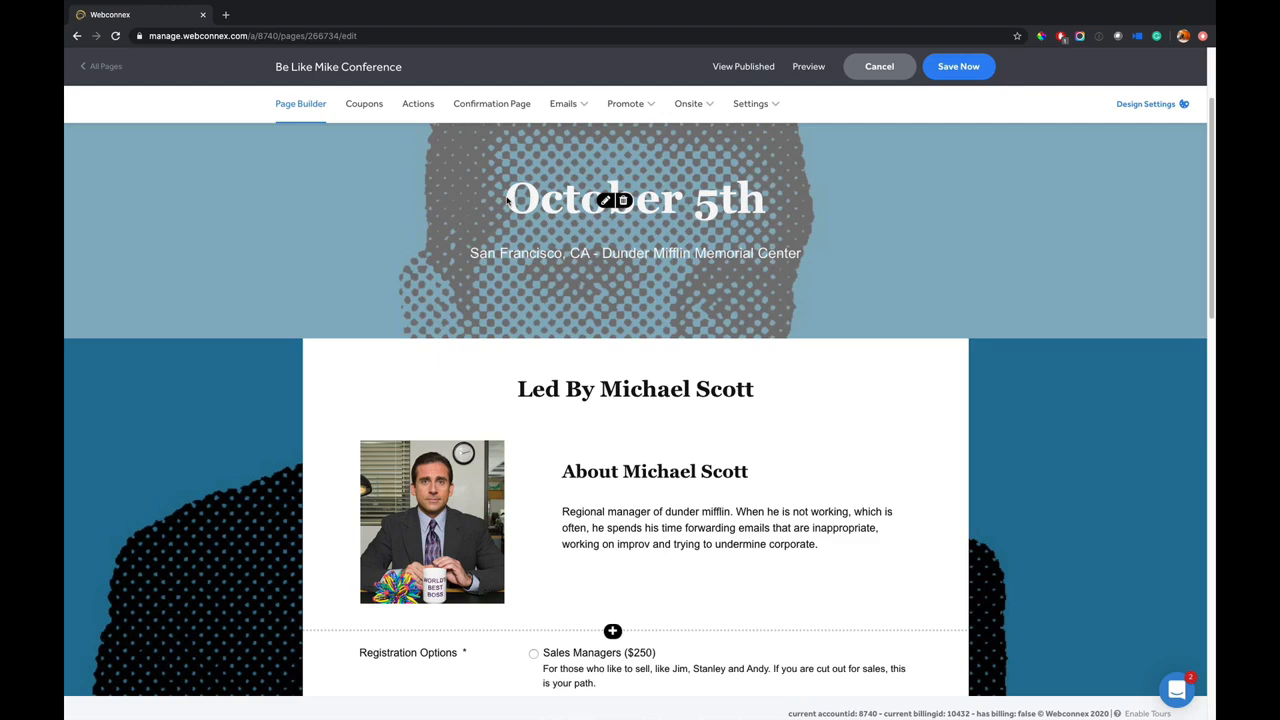
{"action": "scroll", "coordinate": [768, 285], "scroll_direction": "down", "scroll_amount": 4}
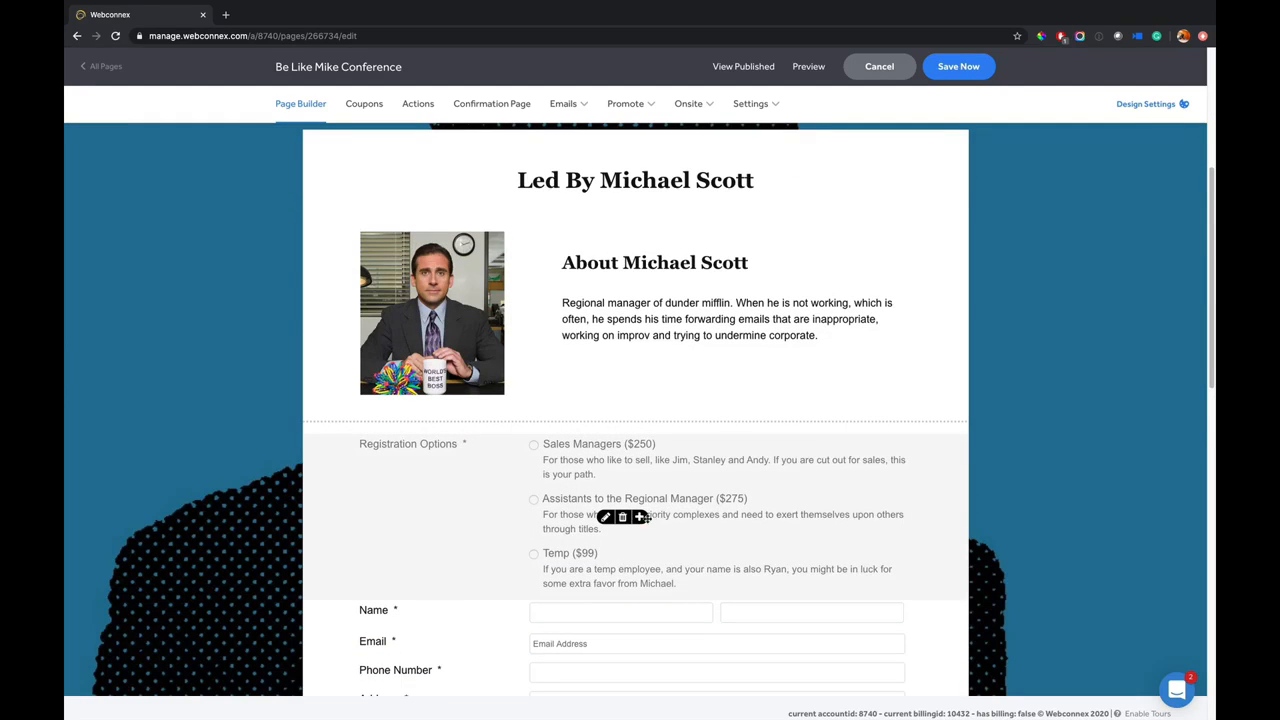
{"action": "left_click", "coordinate": [639, 517]}
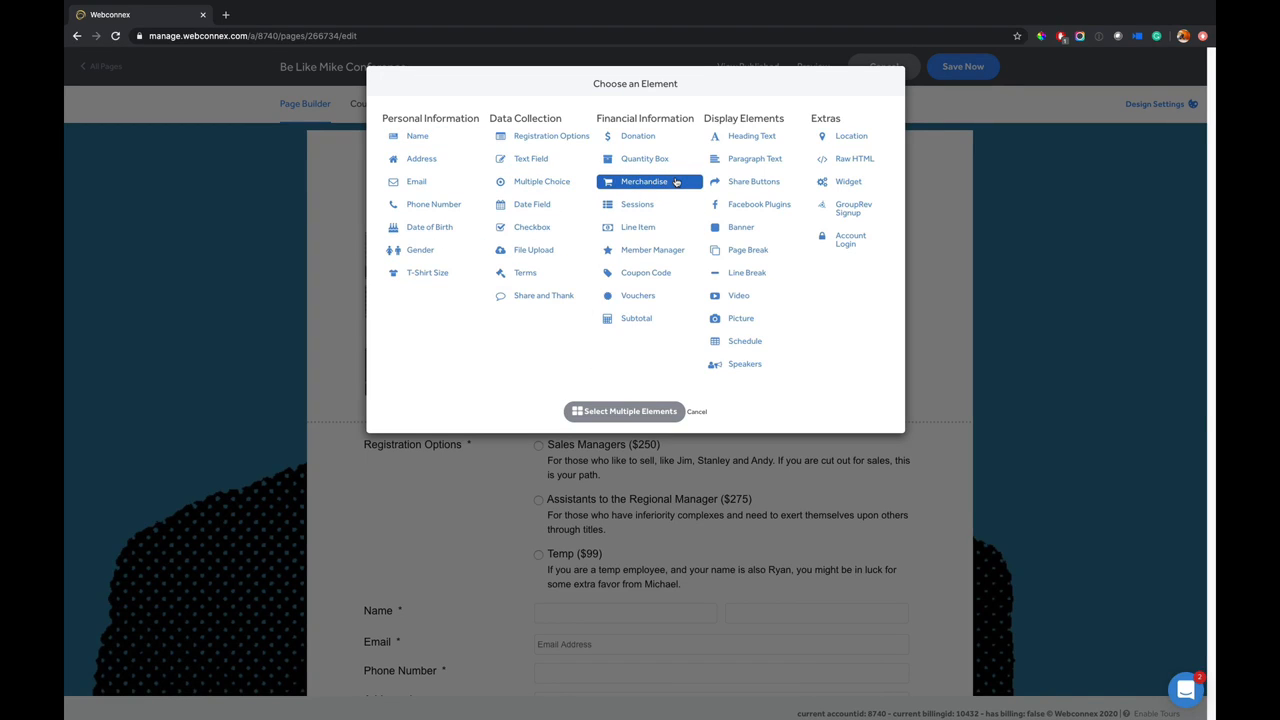
{"action": "left_click", "coordinate": [700, 413]}
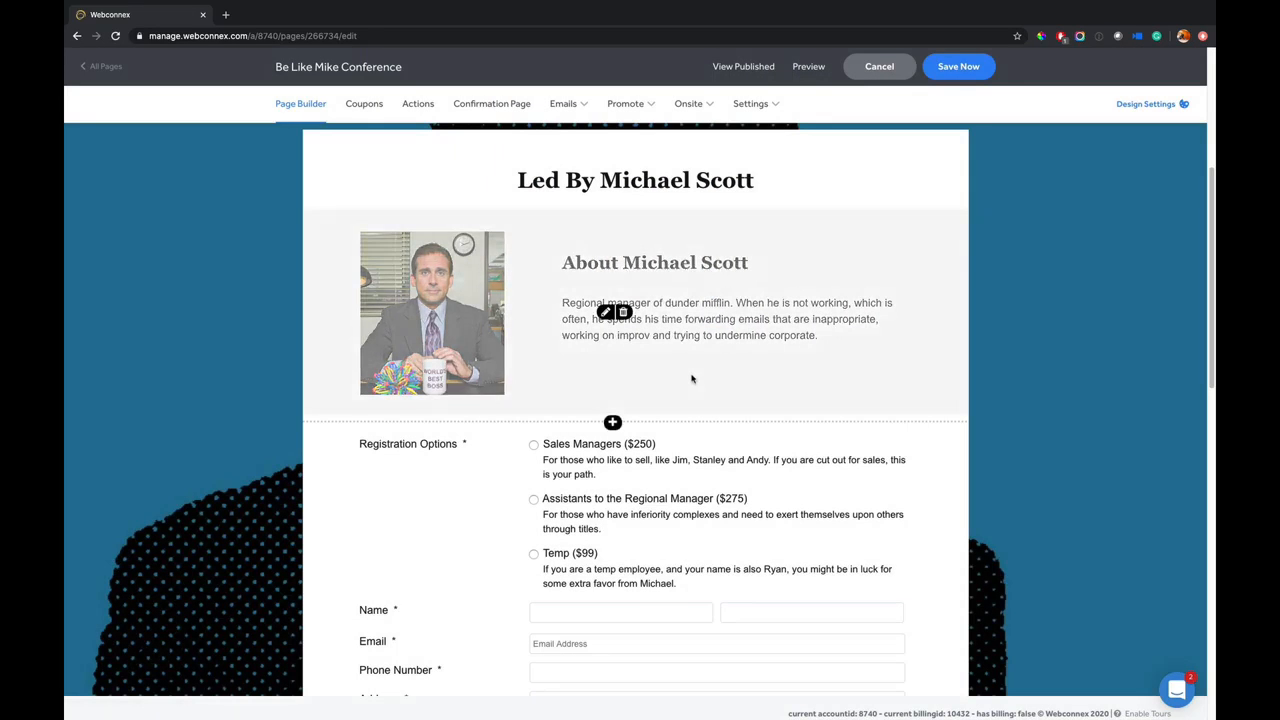
In the billing section's payment method, allow pre-registration and disallow credit card payment.
{"action": "scroll", "coordinate": [689, 380], "scroll_direction": "down", "scroll_amount": 1}
{"action": "scroll", "coordinate": [691, 378], "scroll_direction": "down", "scroll_amount": 6}
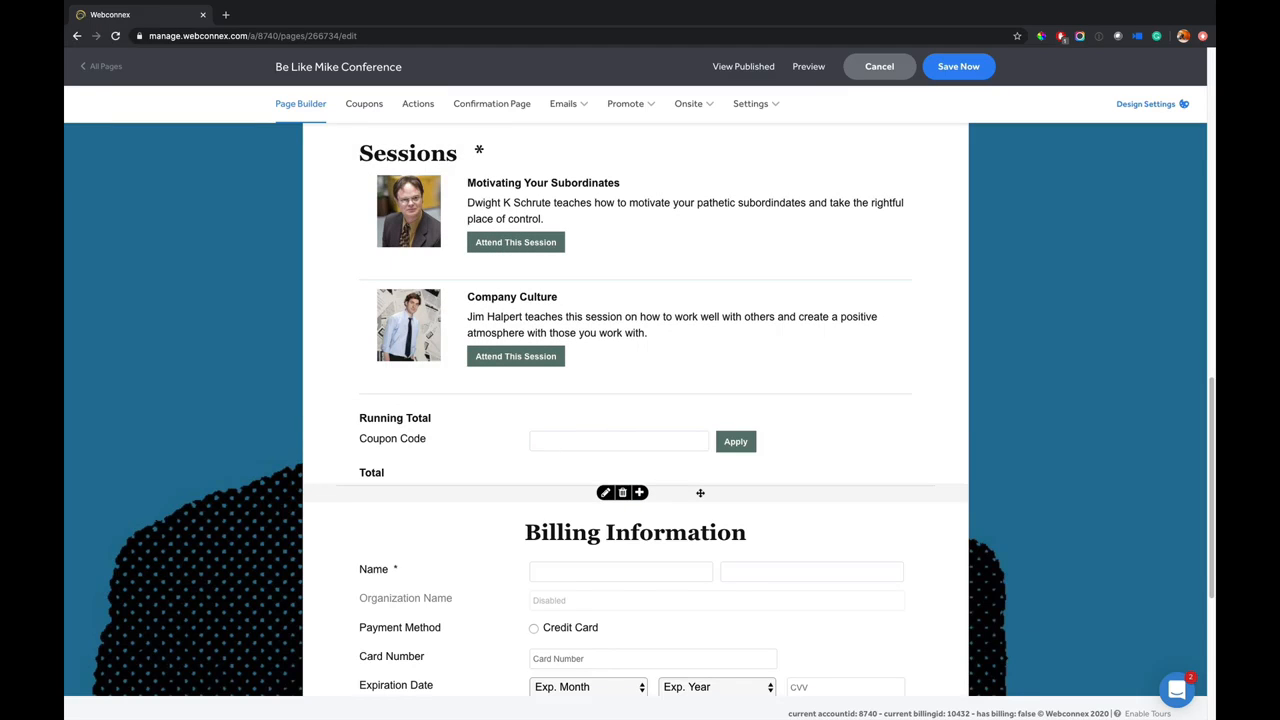
{"action": "scroll", "coordinate": [700, 493], "scroll_direction": "down", "scroll_amount": 1}
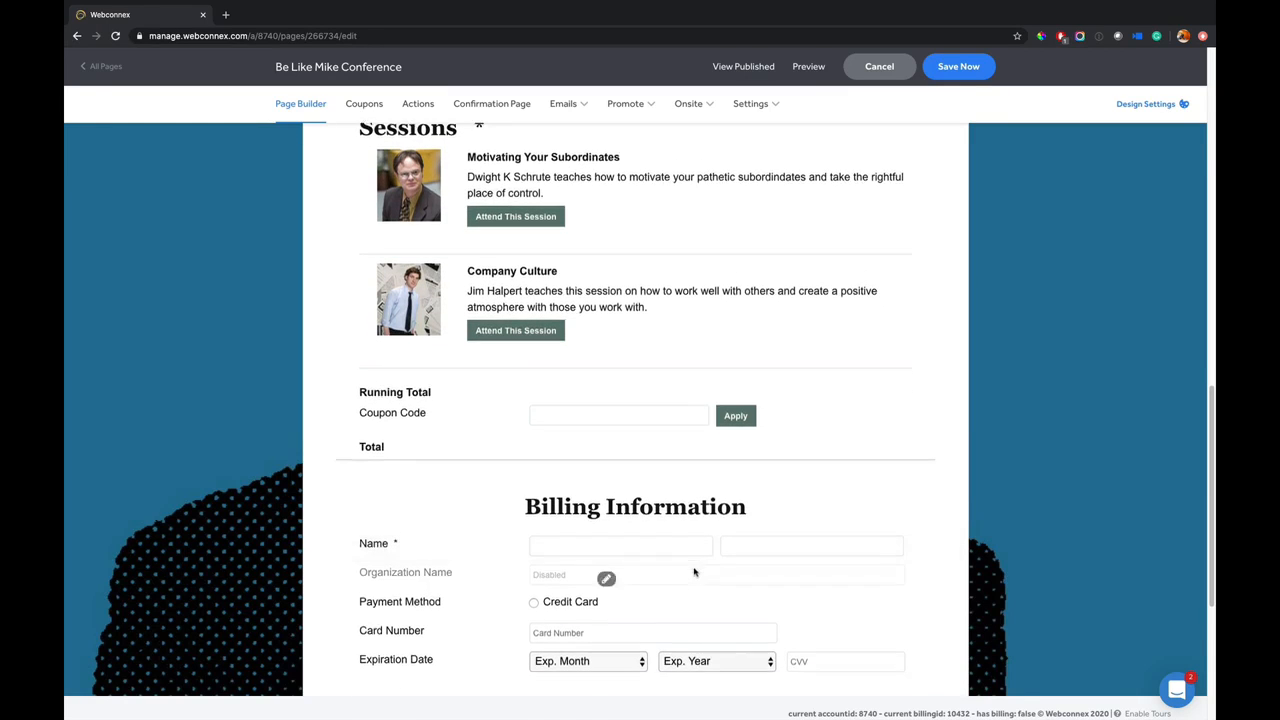
{"action": "scroll", "coordinate": [694, 572], "scroll_direction": "down", "scroll_amount": 1}
{"action": "scroll", "coordinate": [680, 578], "scroll_direction": "down", "scroll_amount": 1}
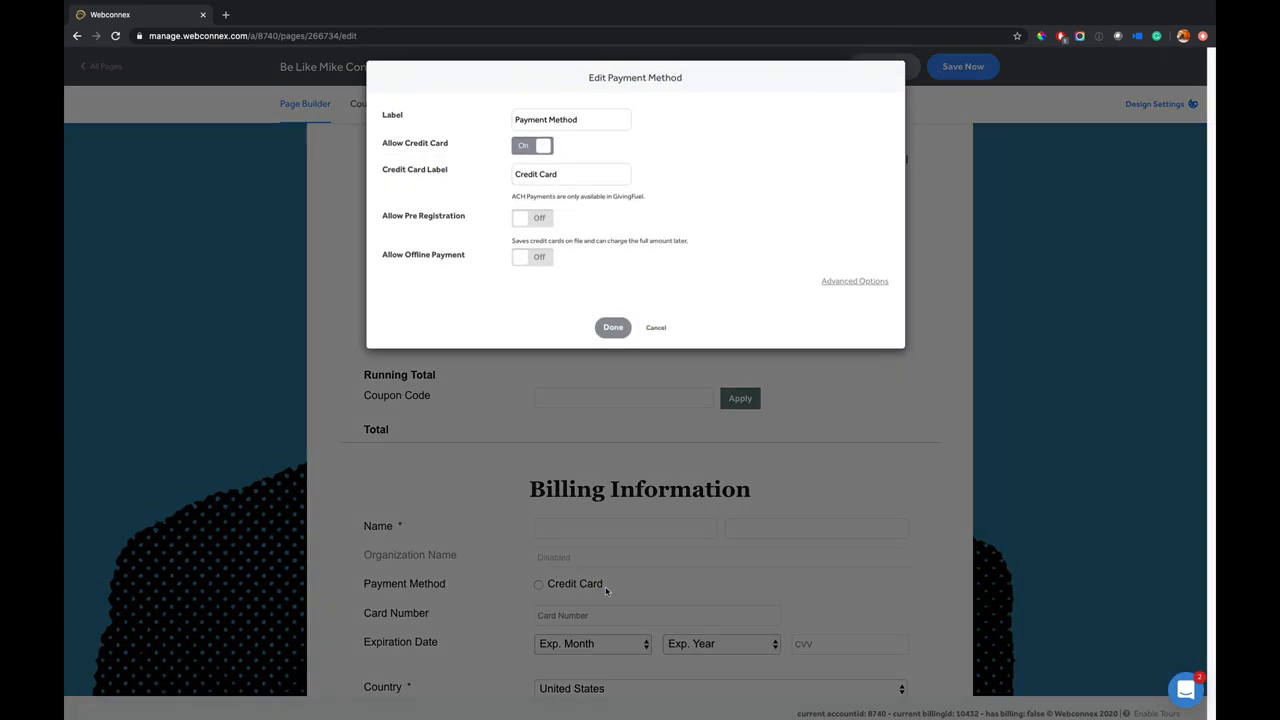
{"action": "left_click", "coordinate": [606, 587]}
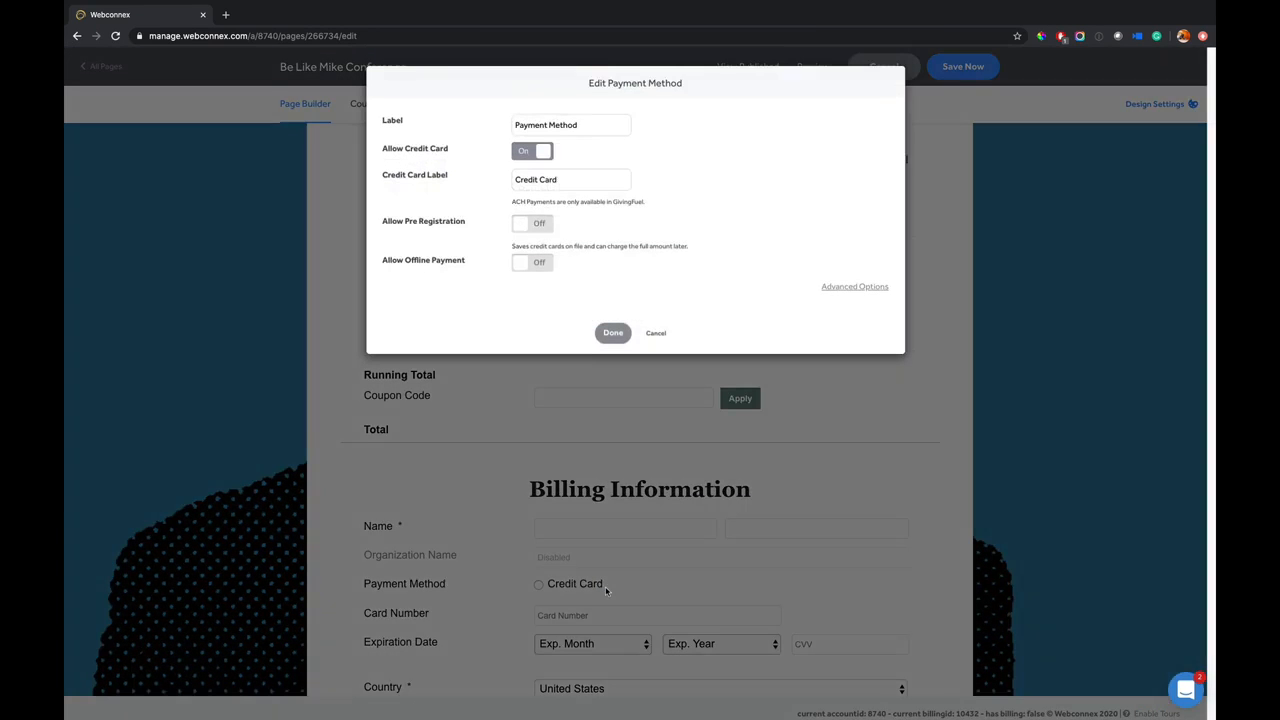
{"action": "left_click", "coordinate": [541, 227]}
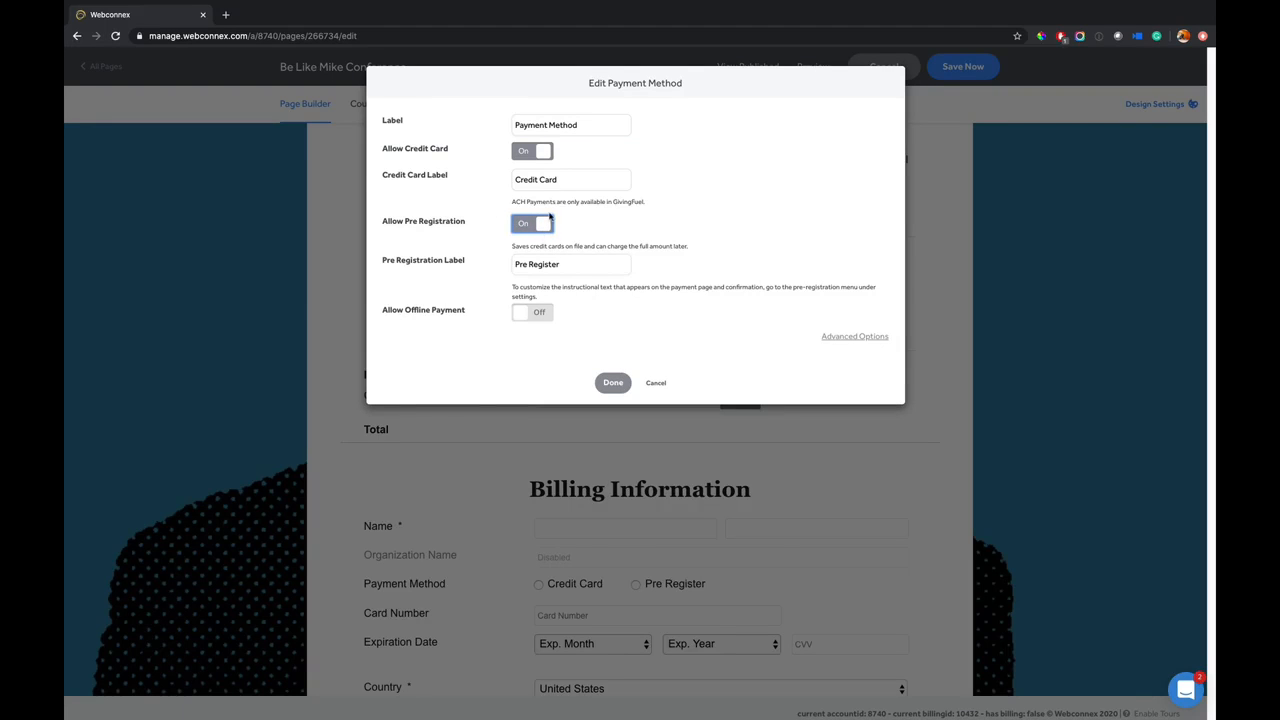
{"action": "left_click", "coordinate": [544, 153]}
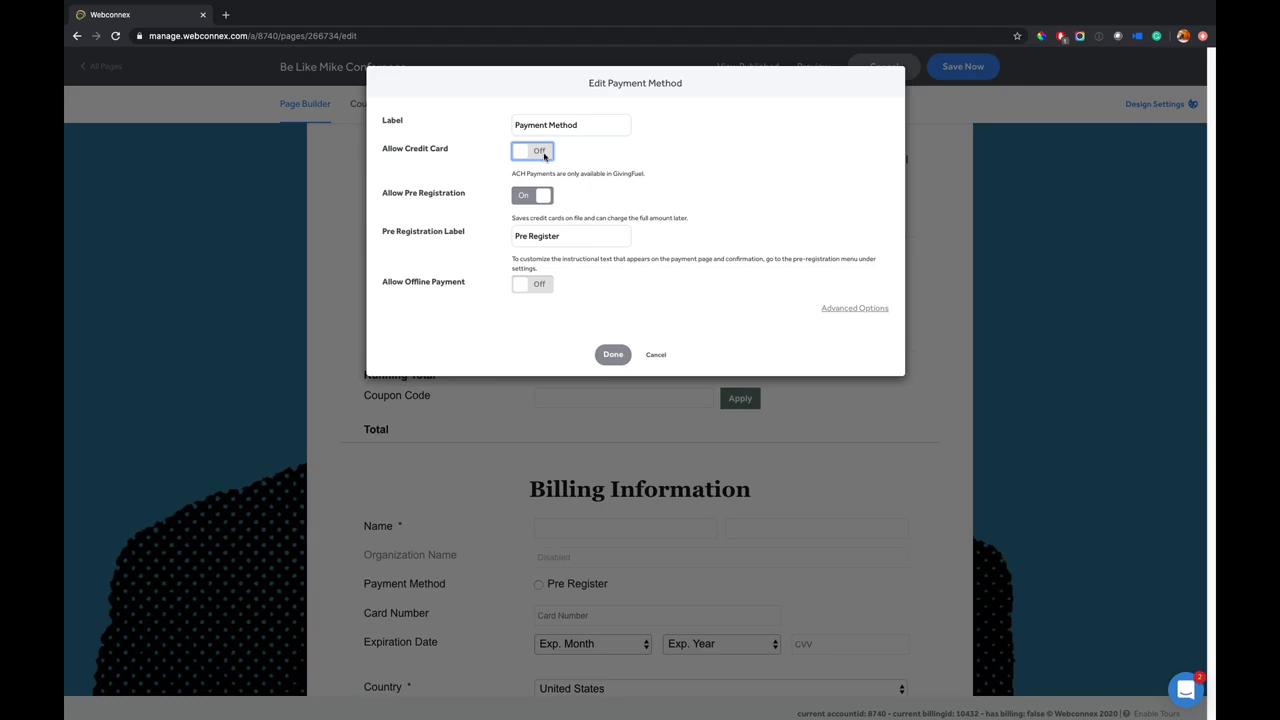
{"action": "left_click", "coordinate": [613, 354]}
Open the page's Pre-Registration settings and review the attendee message and the confirmation page message.
{"action": "scroll", "coordinate": [659, 326], "scroll_direction": "up", "scroll_amount": 10}
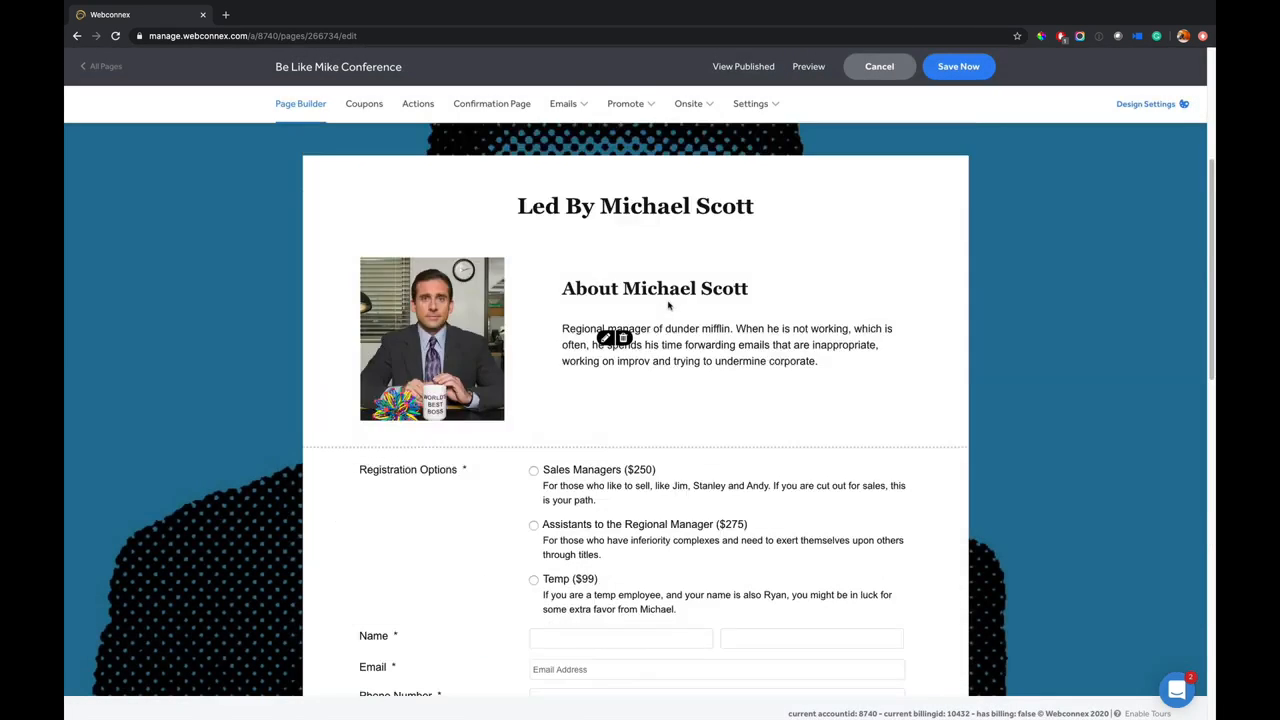
{"action": "mouse_move", "coordinate": [757, 112]}
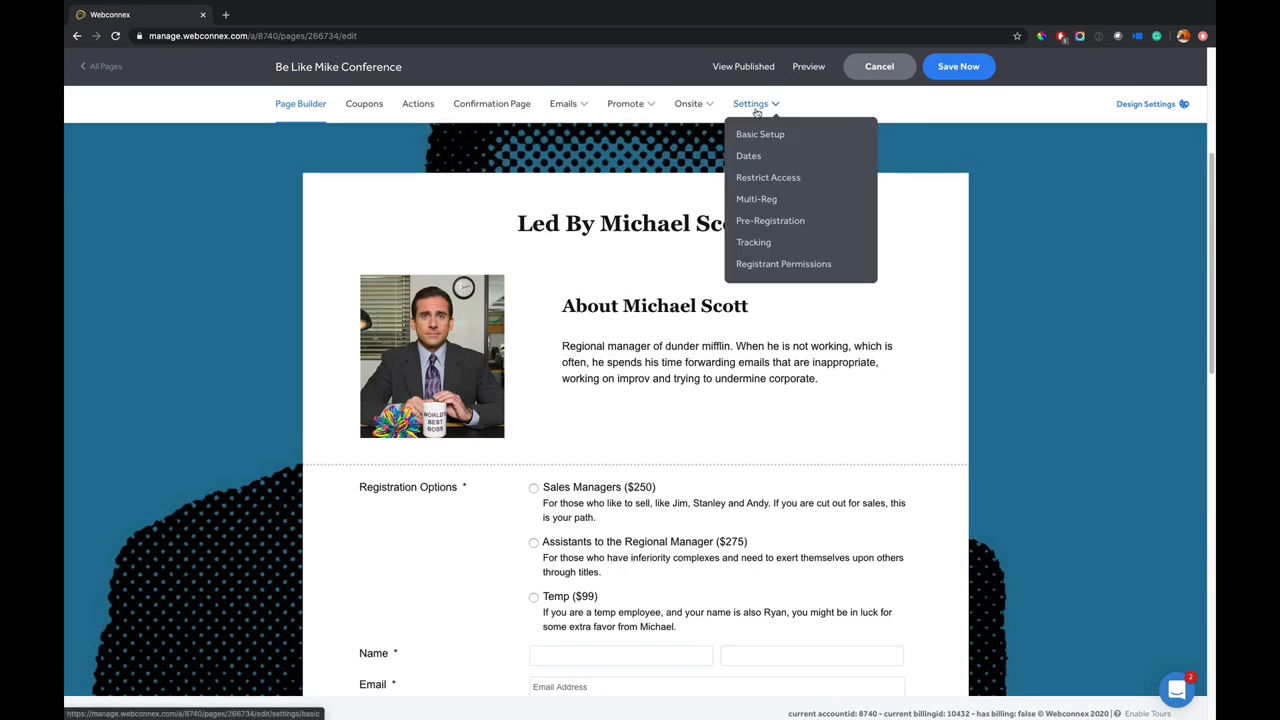
{"action": "left_click", "coordinate": [780, 221]}
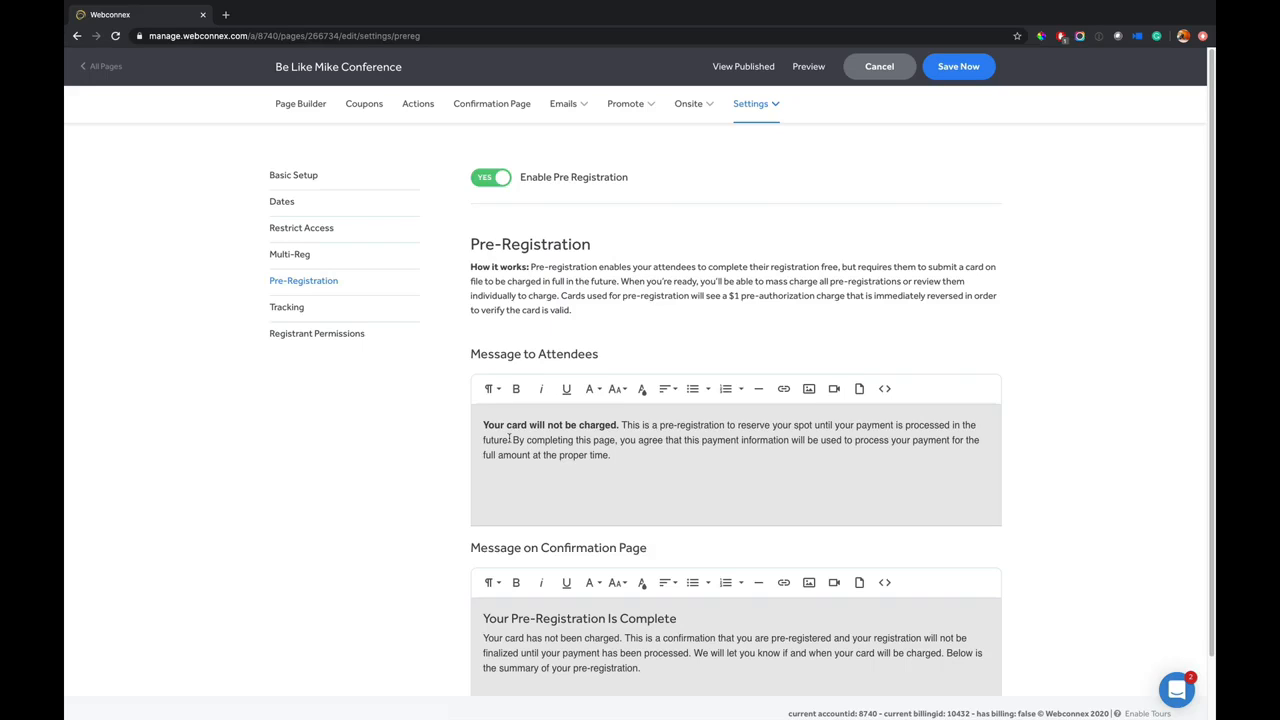
{"action": "scroll", "coordinate": [357, 501], "scroll_direction": "down", "scroll_amount": 1}
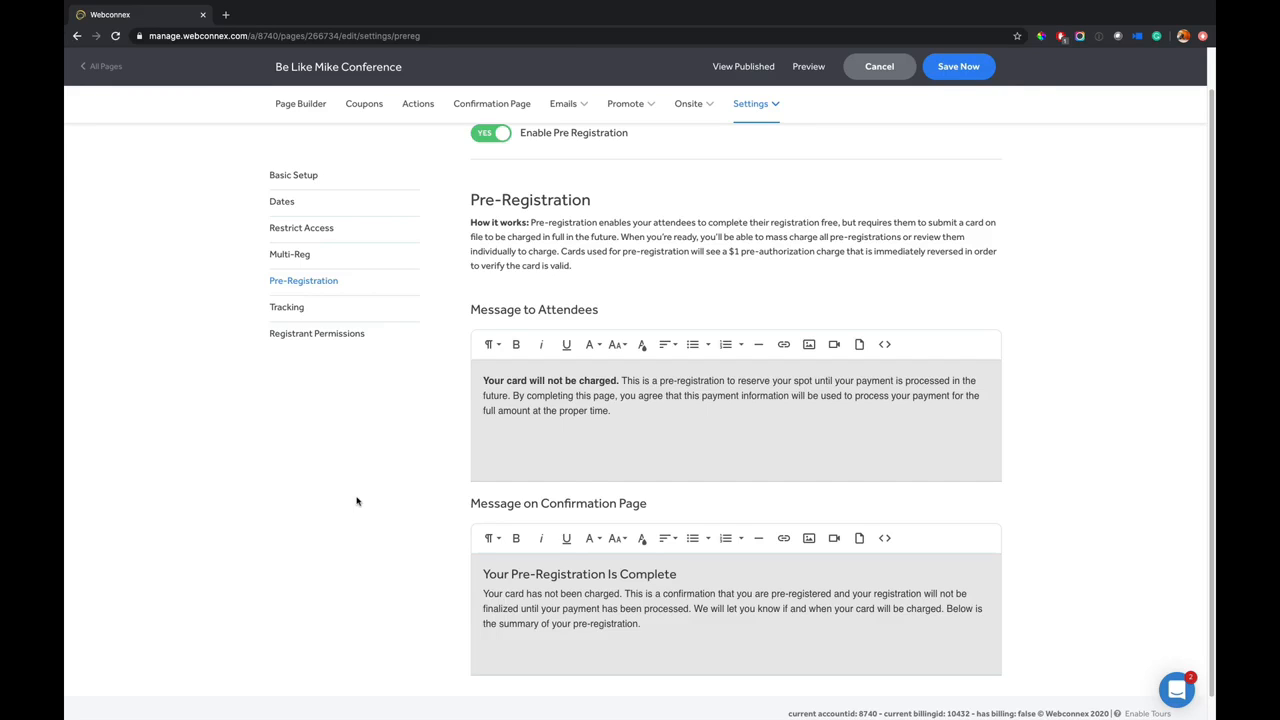
{"action": "scroll", "coordinate": [917, 201], "scroll_direction": "up", "scroll_amount": 1}
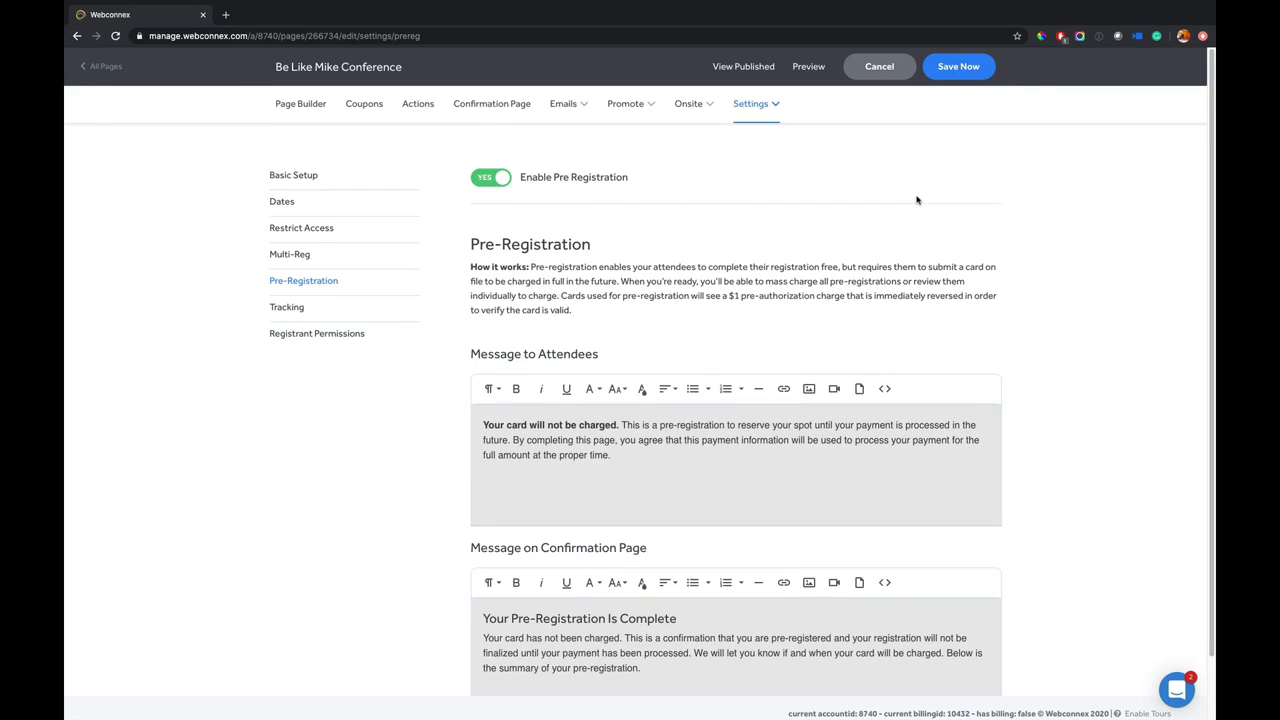
Save and publish the conference page and open its published version.
{"action": "left_click", "coordinate": [944, 78]}
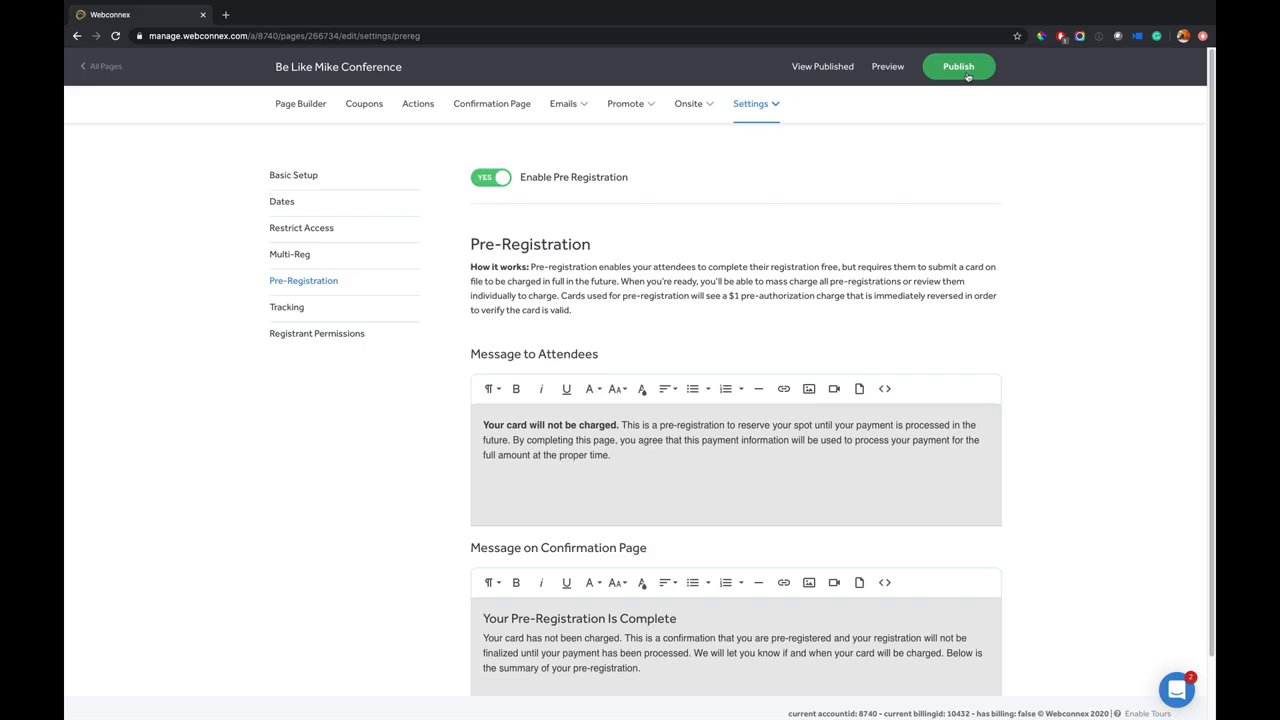
{"action": "left_click", "coordinate": [968, 75]}
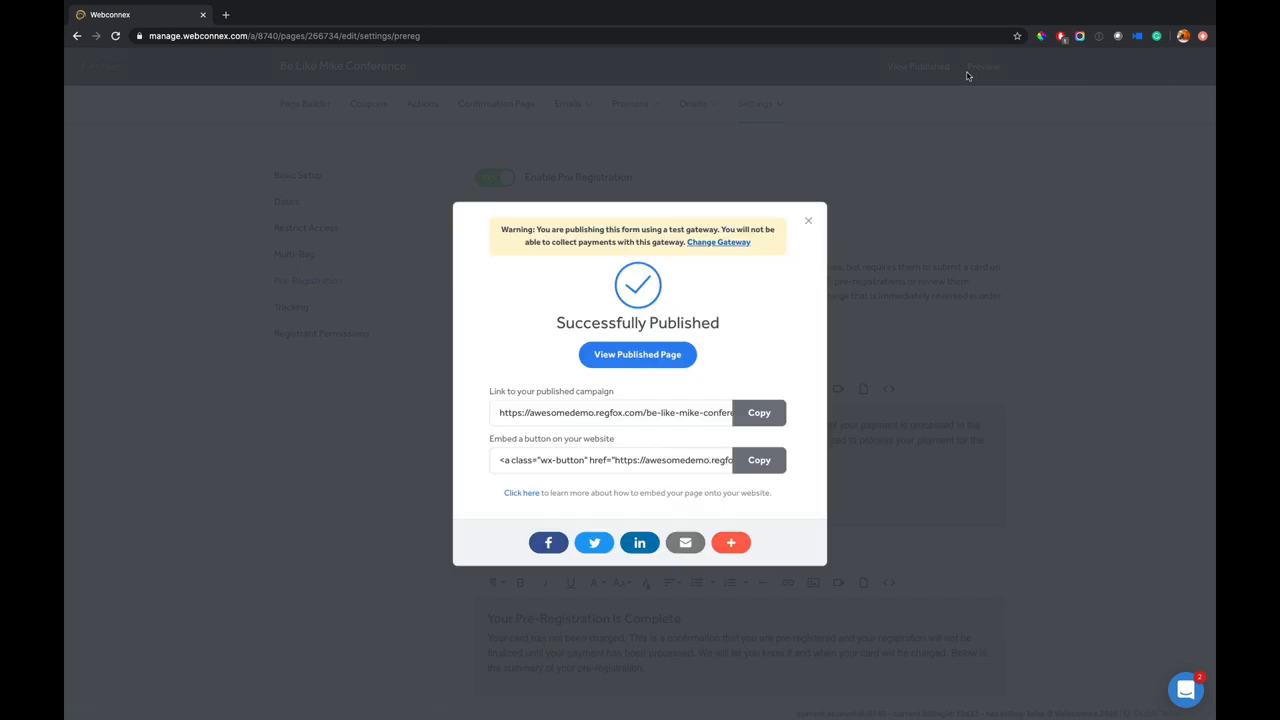
{"action": "left_click", "coordinate": [686, 358]}
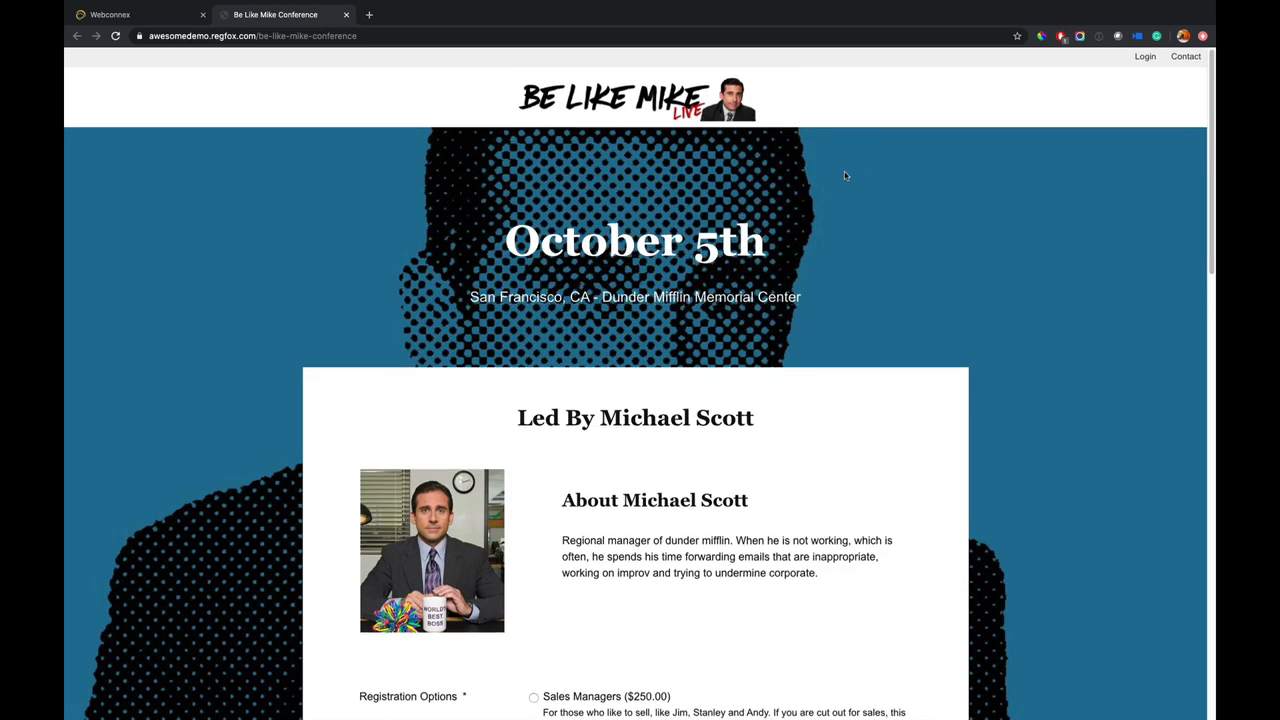
Choose the Assistants to the Regional Manager registration option and fill in the registrant's contact details from the first saved address.
{"action": "scroll", "coordinate": [844, 176], "scroll_direction": "down", "scroll_amount": 1}
{"action": "scroll", "coordinate": [844, 176], "scroll_direction": "down", "scroll_amount": 3}
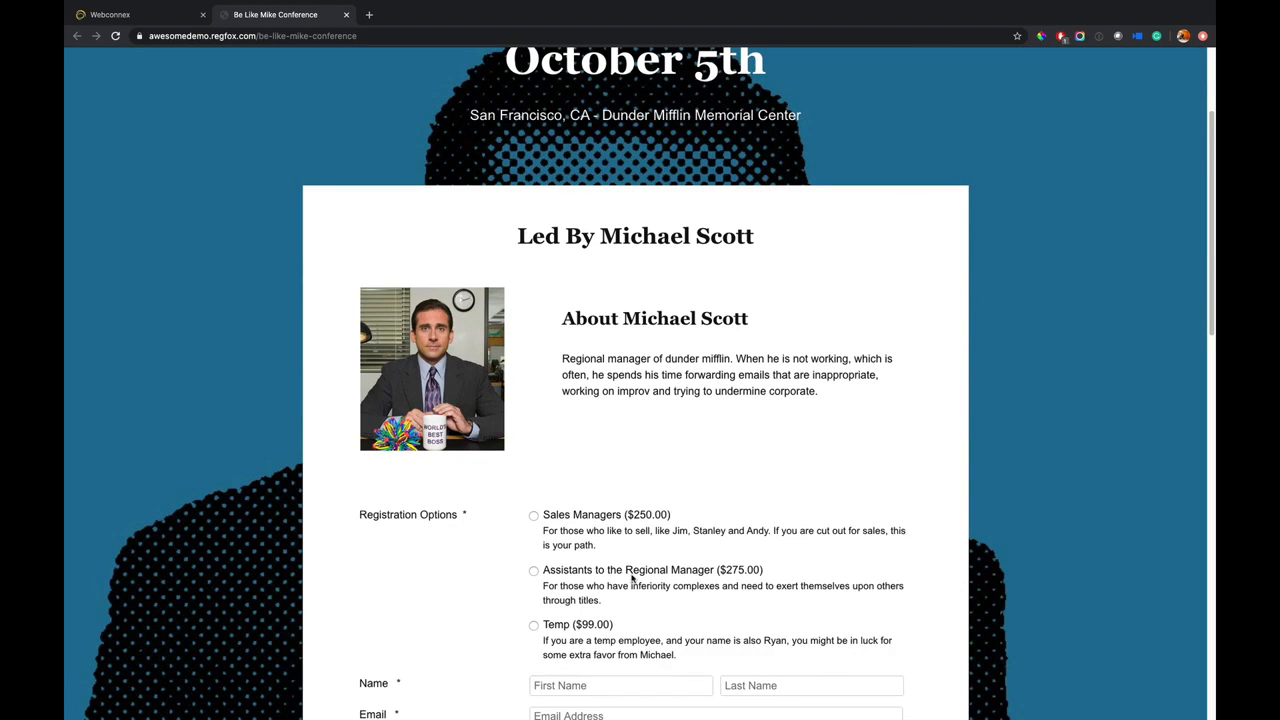
{"action": "left_click", "coordinate": [630, 577]}
{"action": "scroll", "coordinate": [630, 577], "scroll_direction": "down", "scroll_amount": 3}
{"action": "left_click", "coordinate": [628, 535]}
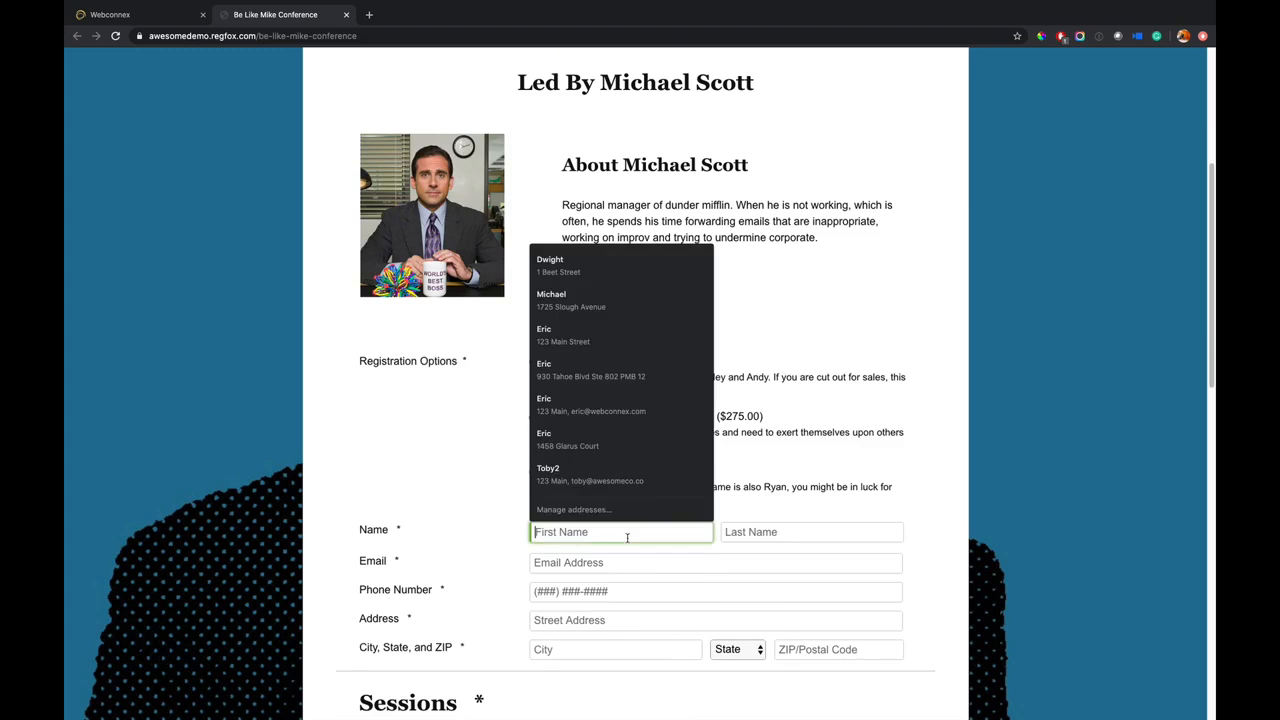
{"action": "left_click", "coordinate": [614, 266]}
Attend the Company Culture session and copy the registrant's information into the billing section.
{"action": "scroll", "coordinate": [810, 340], "scroll_direction": "down", "scroll_amount": 7}
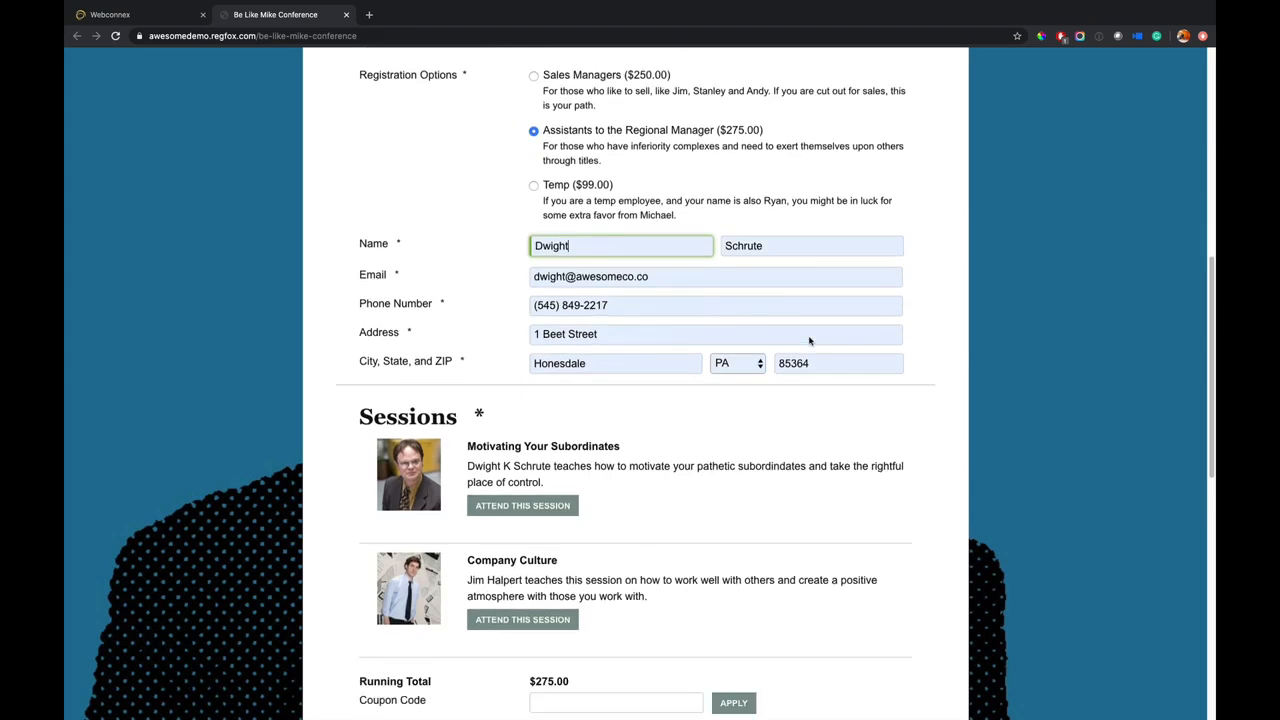
{"action": "left_click", "coordinate": [560, 550]}
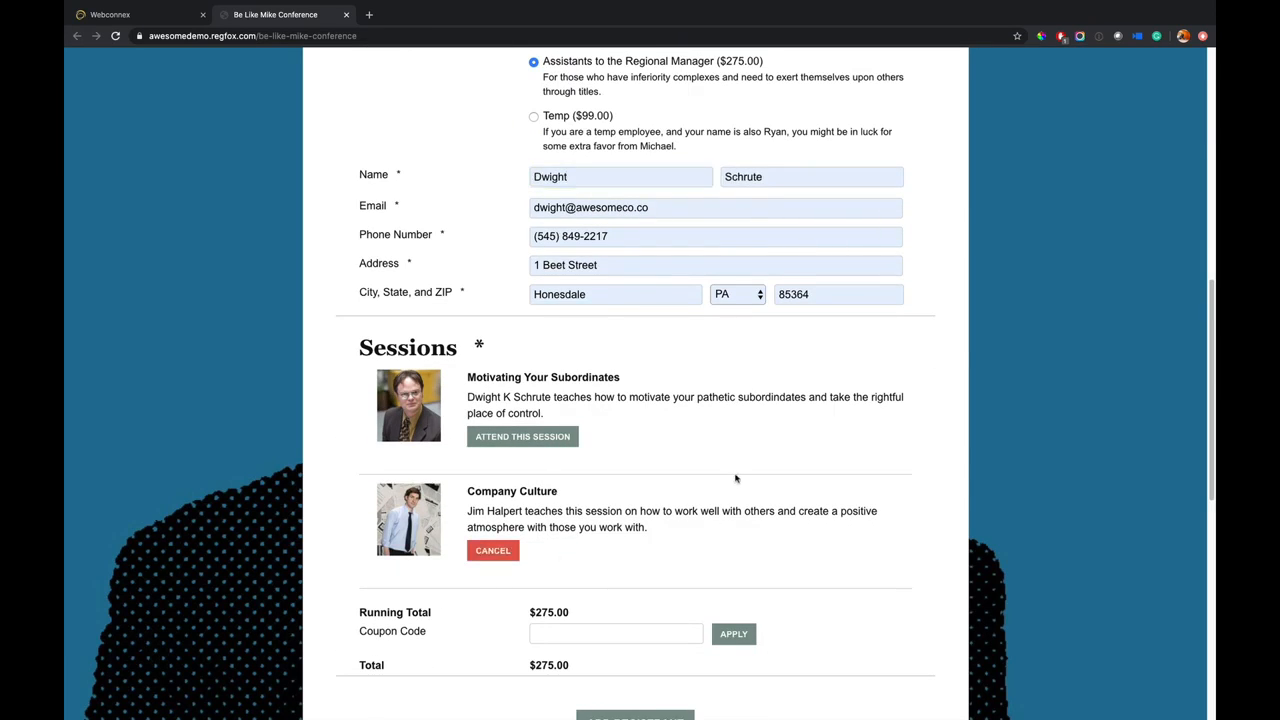
{"action": "scroll", "coordinate": [738, 480], "scroll_direction": "down", "scroll_amount": 2}
{"action": "scroll", "coordinate": [735, 478], "scroll_direction": "down", "scroll_amount": 5}
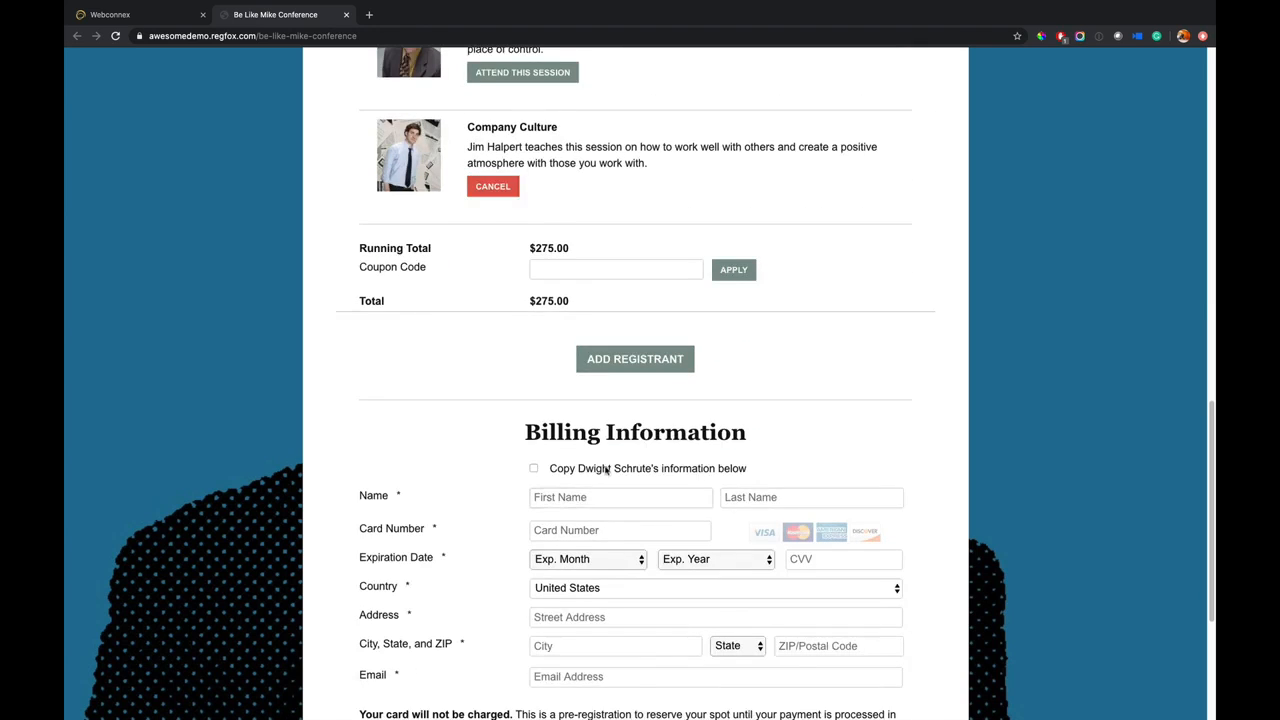
{"action": "left_click", "coordinate": [610, 470]}
Enter the test card number, the expiration date 02/2022 and the card's CVV in the billing information.
{"action": "left_click", "coordinate": [697, 532]}
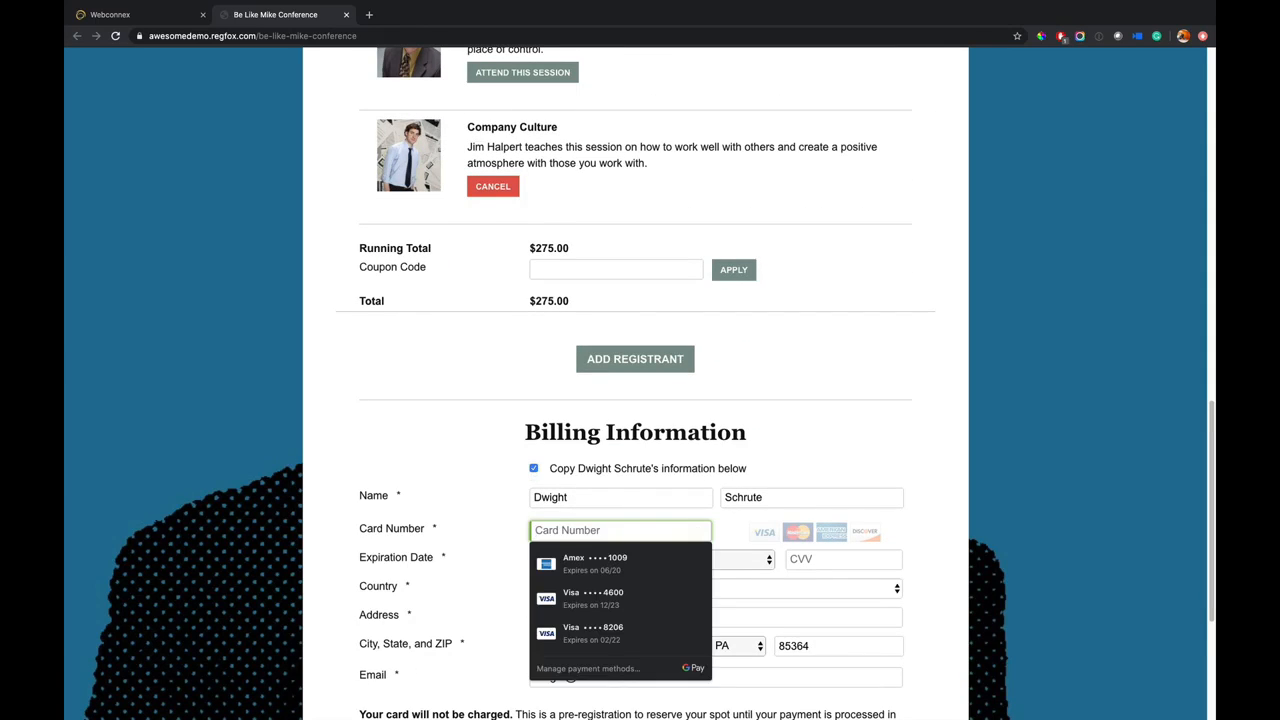
{"action": "type", "text": "4111111111111111"}
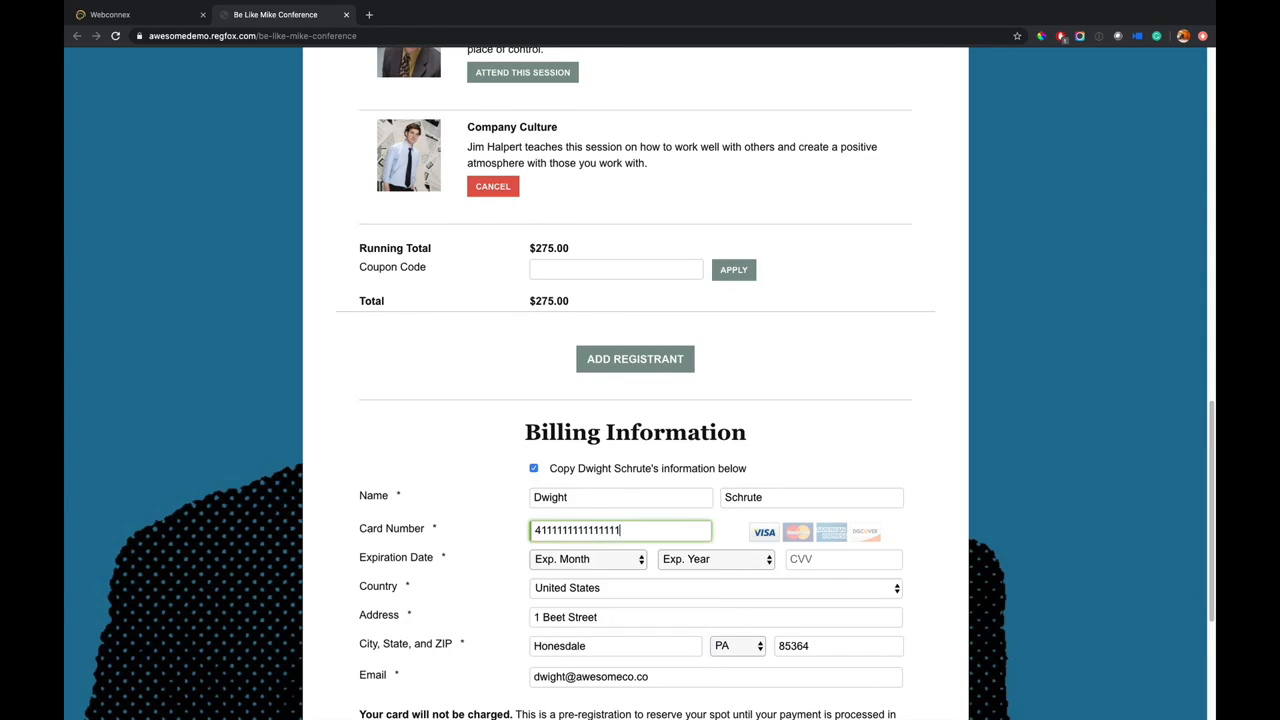
{"action": "left_click", "coordinate": [588, 560]}
{"action": "left_click", "coordinate": [597, 590]}
{"action": "left_click", "coordinate": [703, 563]}
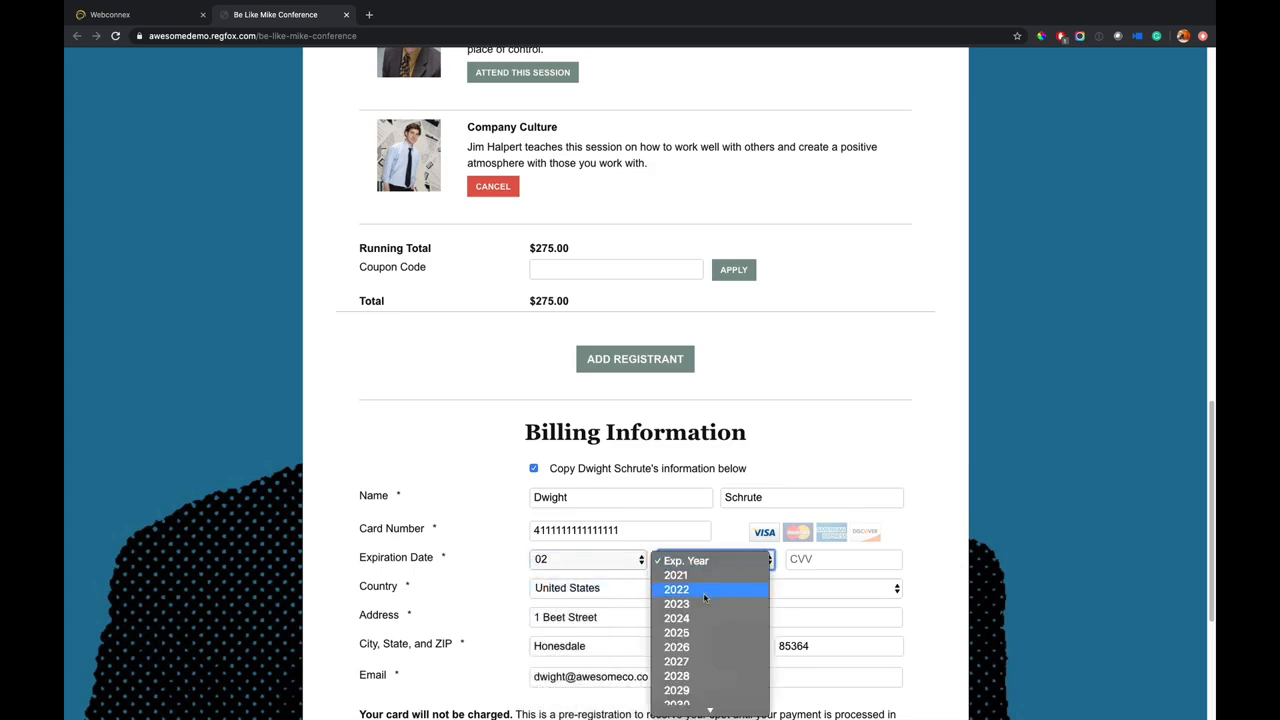
{"action": "left_click", "coordinate": [705, 590]}
{"action": "left_click", "coordinate": [829, 563]}
{"action": "type", "text": "123"}
{"action": "left_click", "coordinate": [917, 531]}
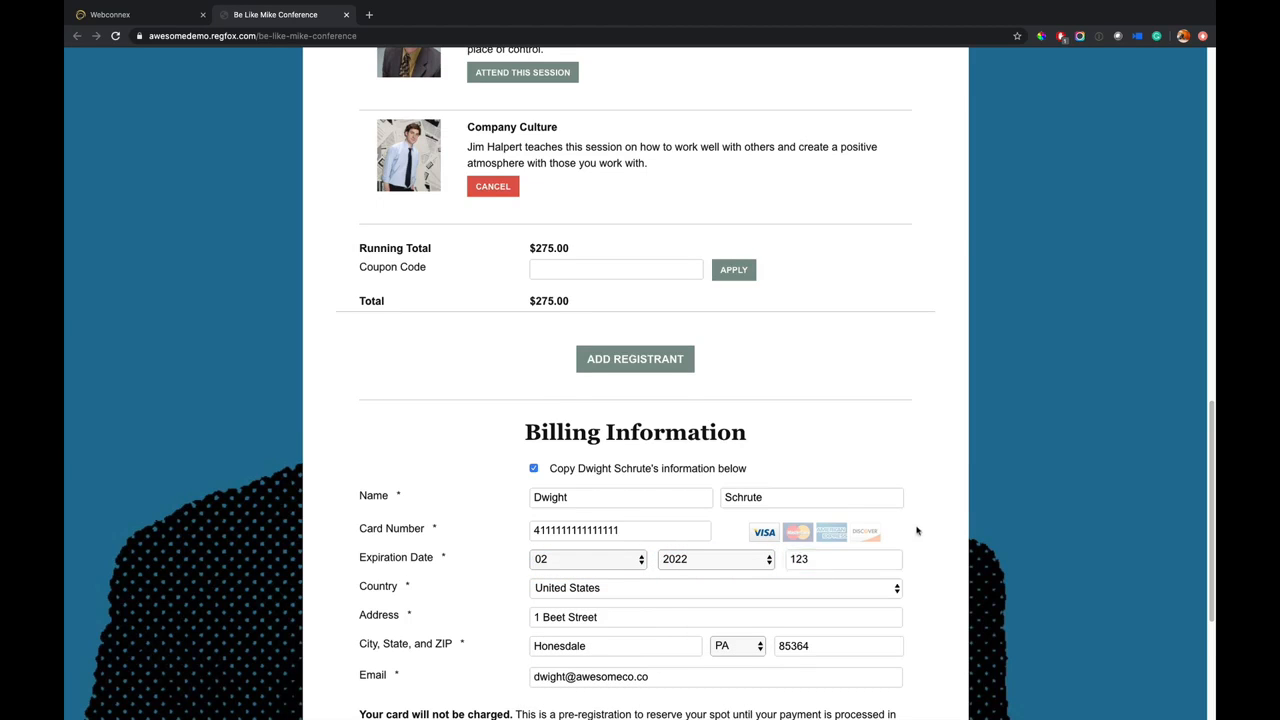
Highlight the pre-registration notice below the billing fields, submit the registration and dismiss the sharing prompt.
{"action": "scroll", "coordinate": [917, 531], "scroll_direction": "down", "scroll_amount": 3}
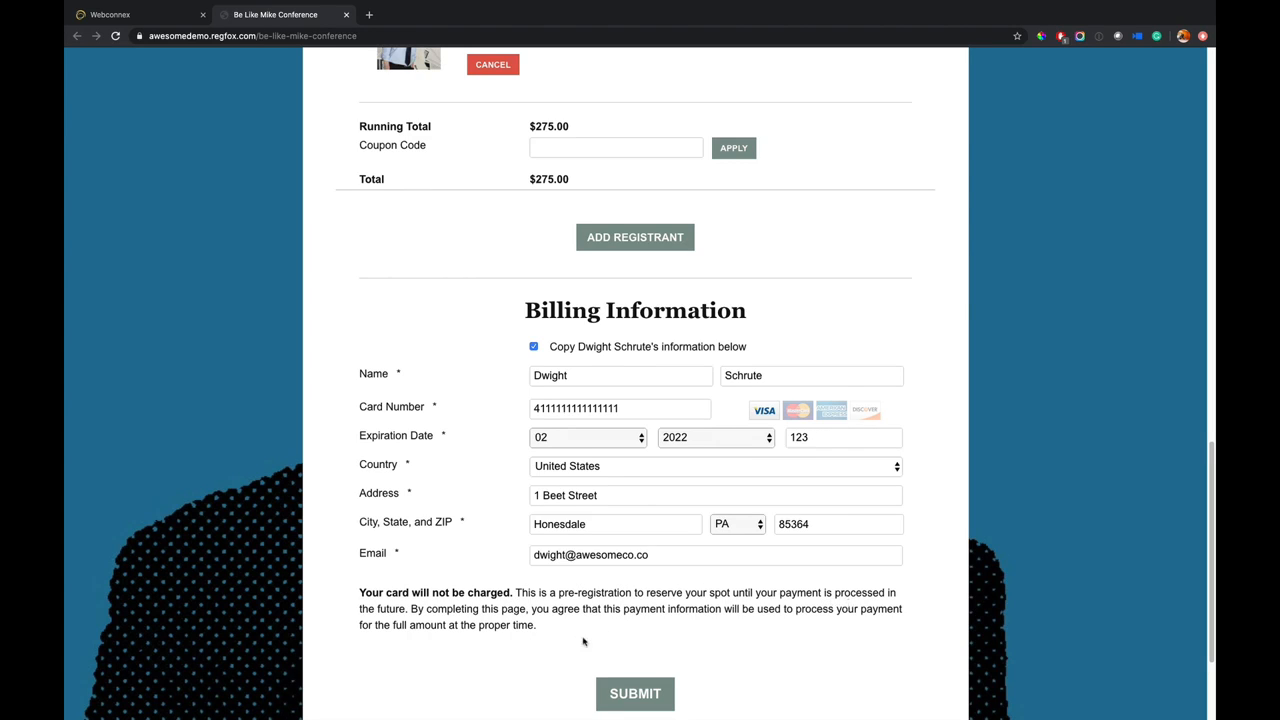
{"action": "scroll", "coordinate": [586, 642], "scroll_direction": "down", "scroll_amount": 1}
{"action": "left_click_drag", "start_coordinate": [550, 618], "coordinate": [362, 580]}
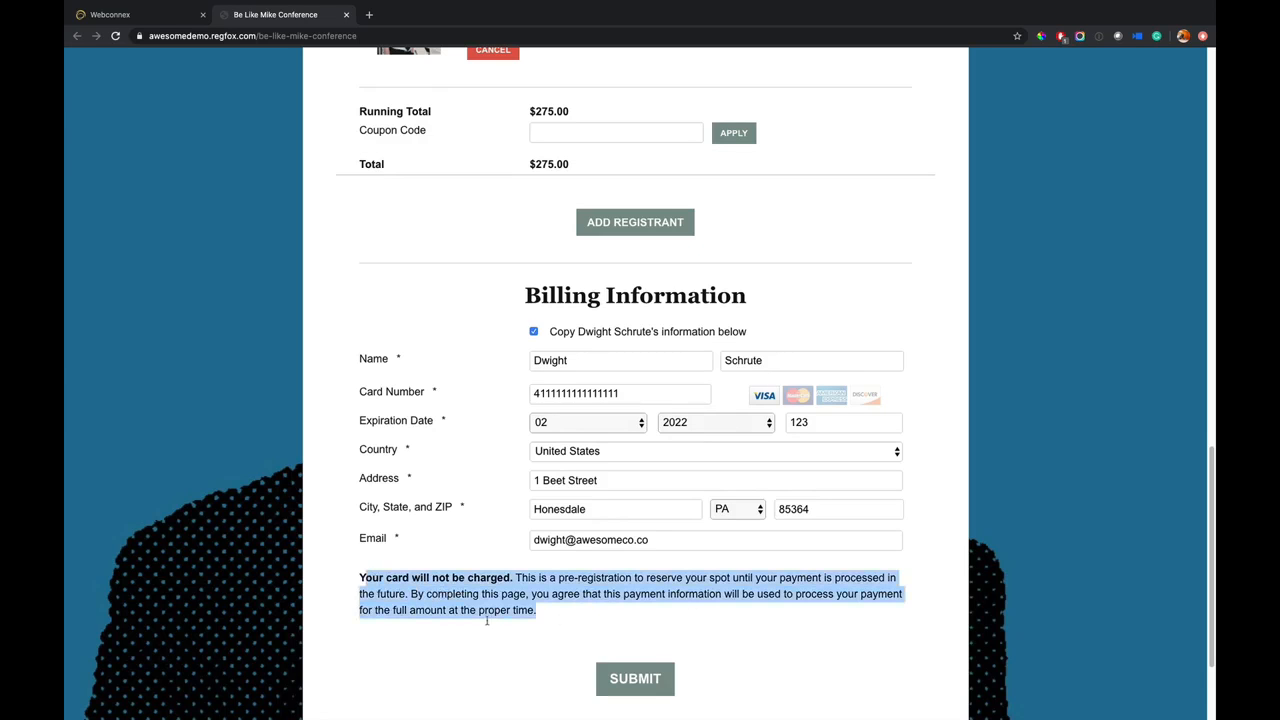
{"action": "left_click", "coordinate": [509, 630]}
{"action": "left_click", "coordinate": [660, 690]}
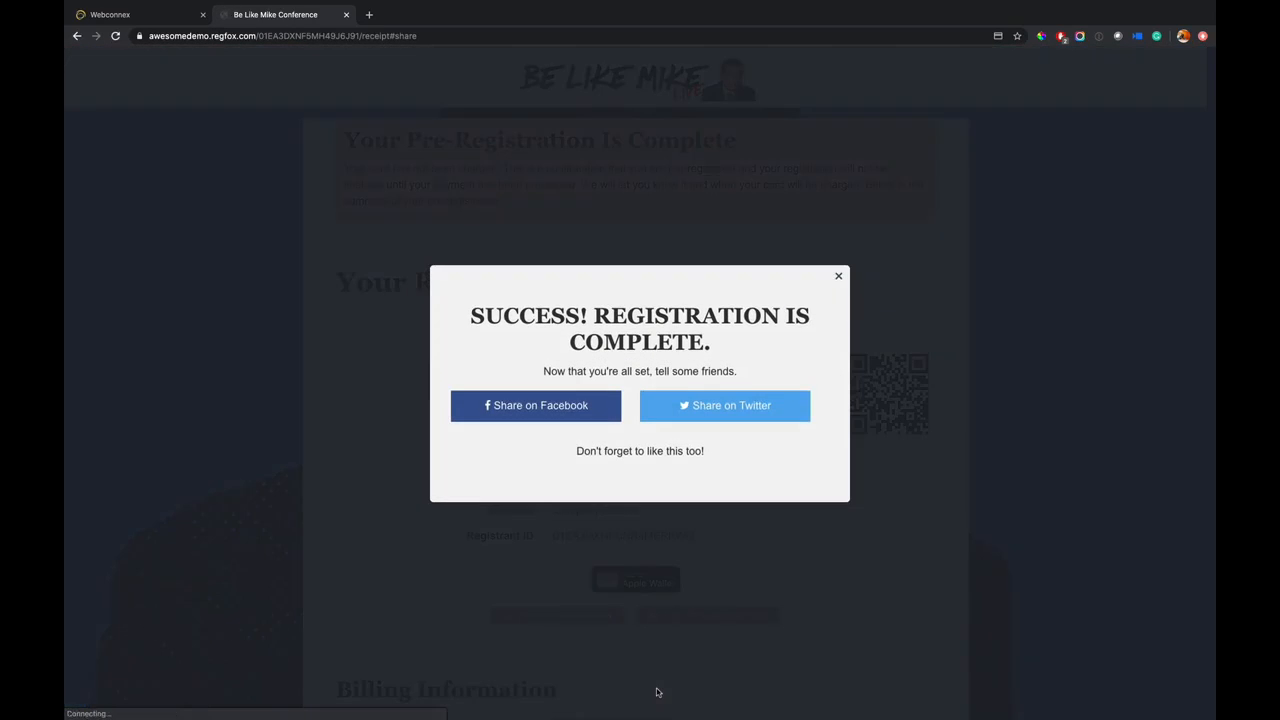
{"action": "left_click", "coordinate": [839, 276]}
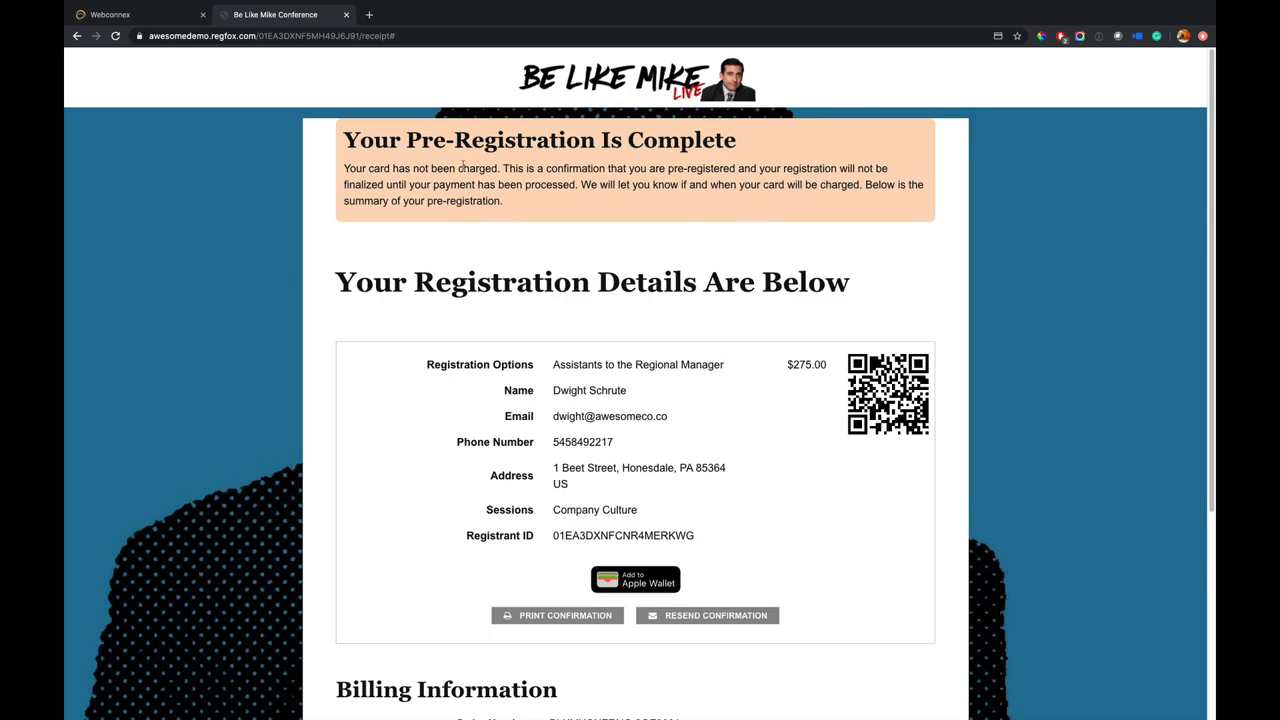
Review the pre-registration receipt from the registration details down to the total to be charged.
{"action": "scroll", "coordinate": [773, 347], "scroll_direction": "down", "scroll_amount": 1}
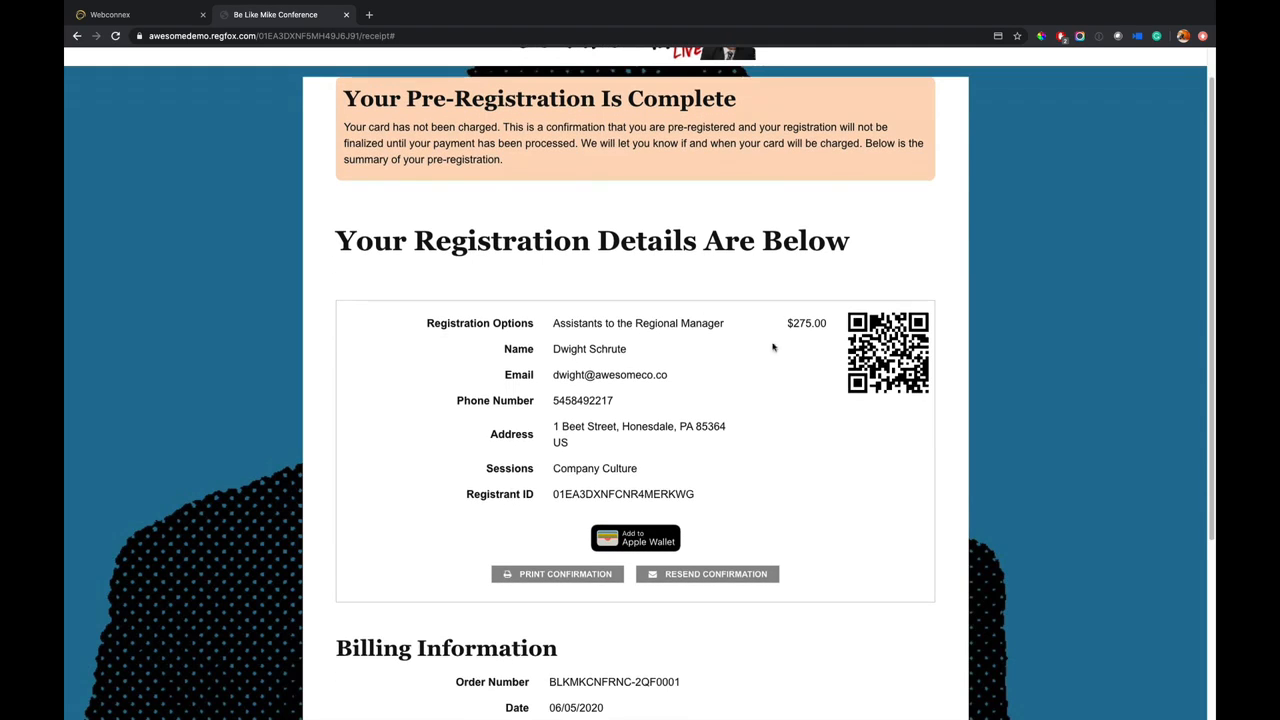
{"action": "scroll", "coordinate": [605, 385], "scroll_direction": "down", "scroll_amount": 5}
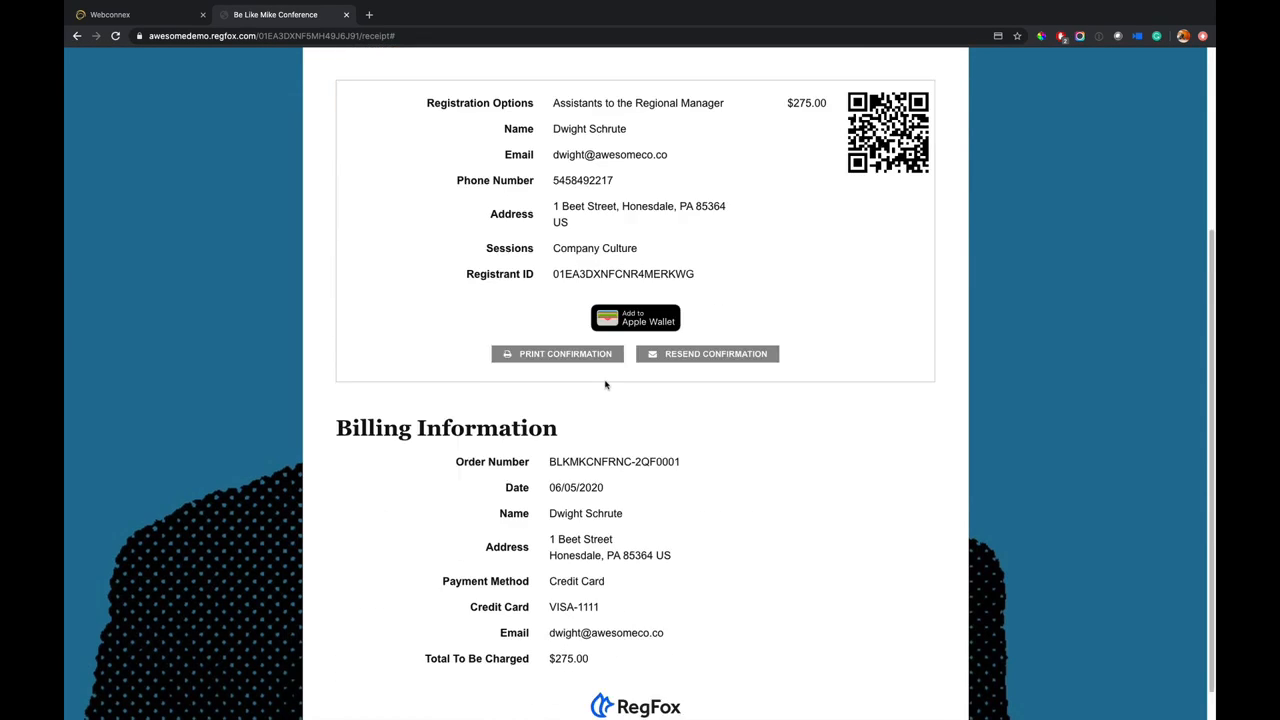
{"action": "scroll", "coordinate": [605, 385], "scroll_direction": "down", "scroll_amount": 1}
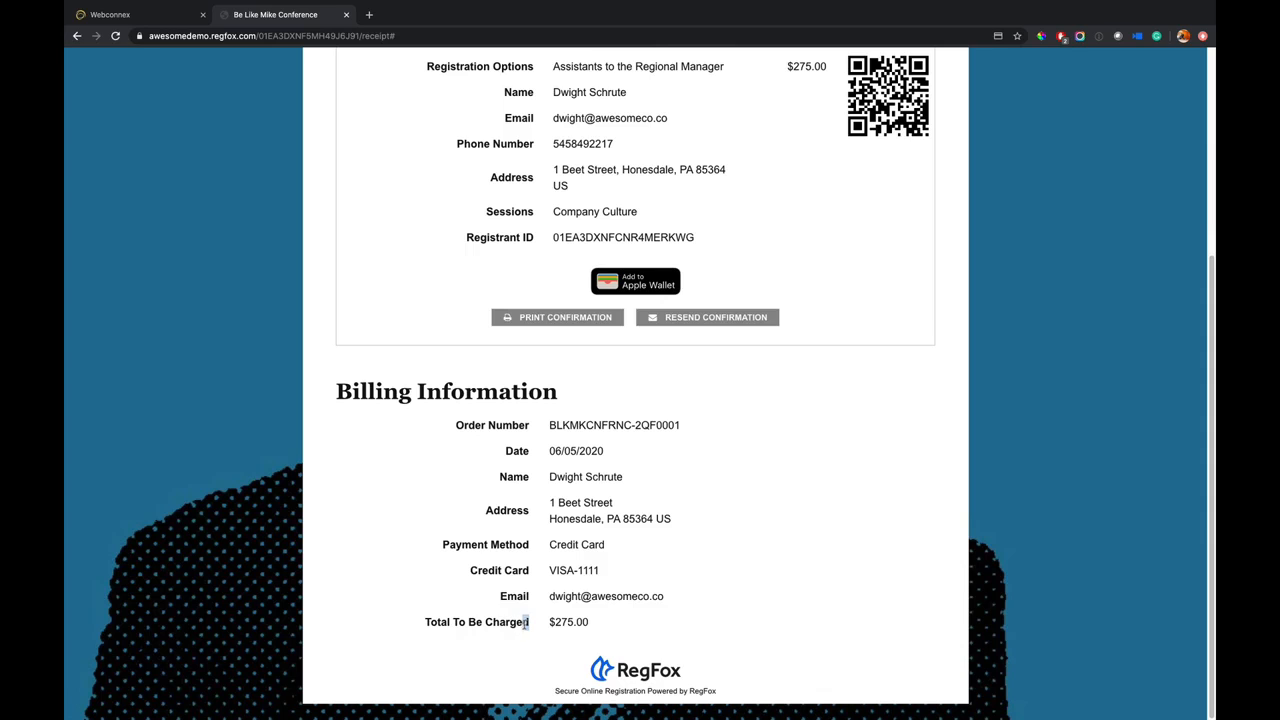
Highlight the total to be charged in the billing information and go back to the start of the receipt.
{"action": "left_click_drag", "start_coordinate": [527, 622], "coordinate": [431, 631]}
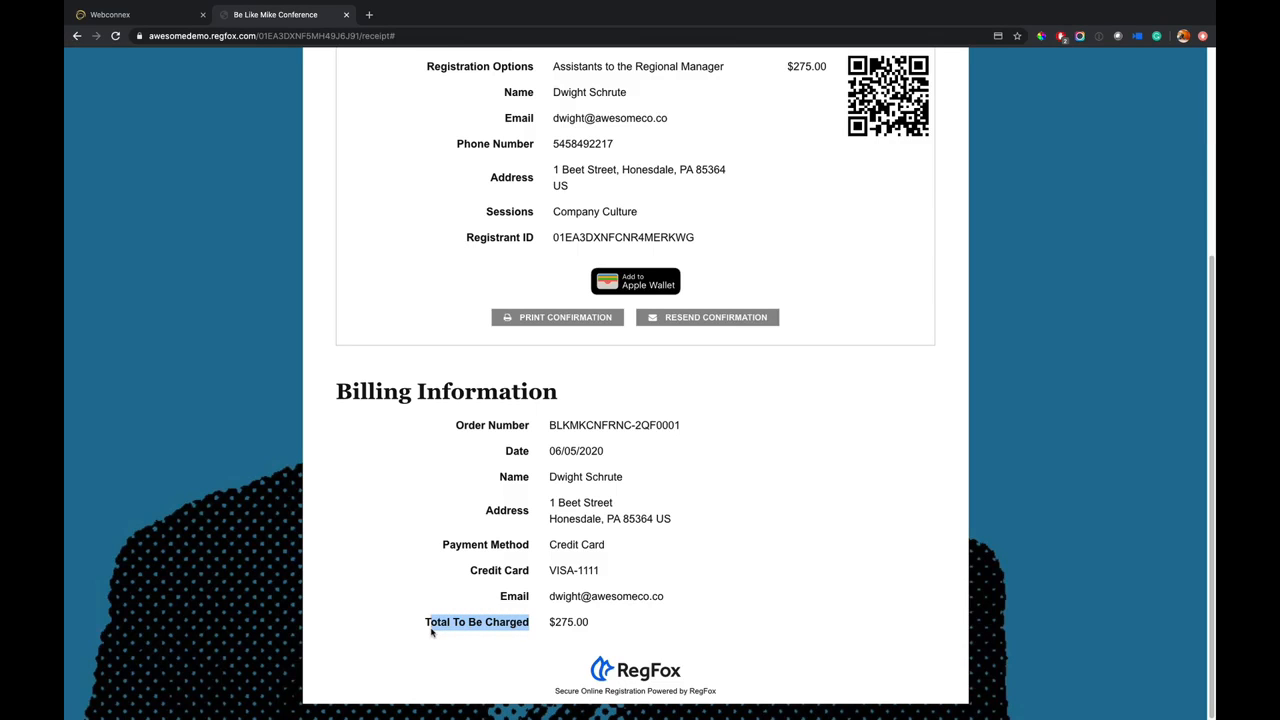
{"action": "scroll", "coordinate": [513, 572], "scroll_direction": "up", "scroll_amount": 1}
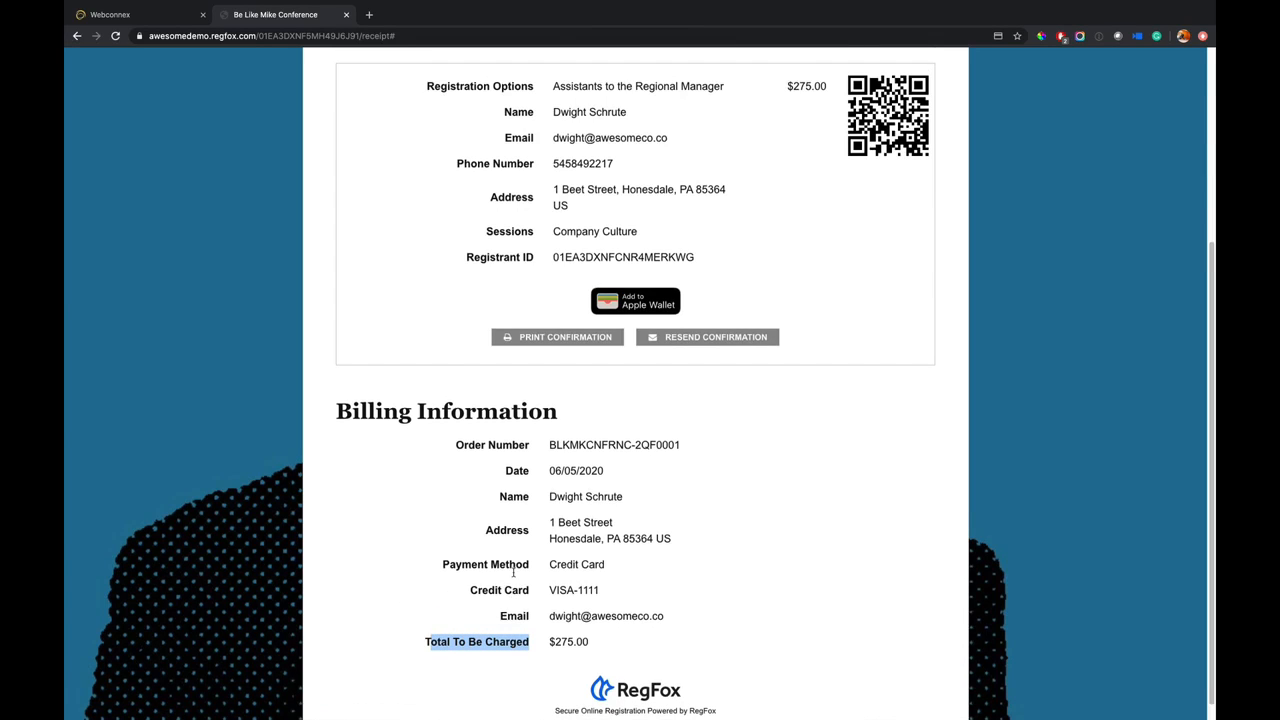
{"action": "scroll", "coordinate": [552, 574], "scroll_direction": "up", "scroll_amount": 5}
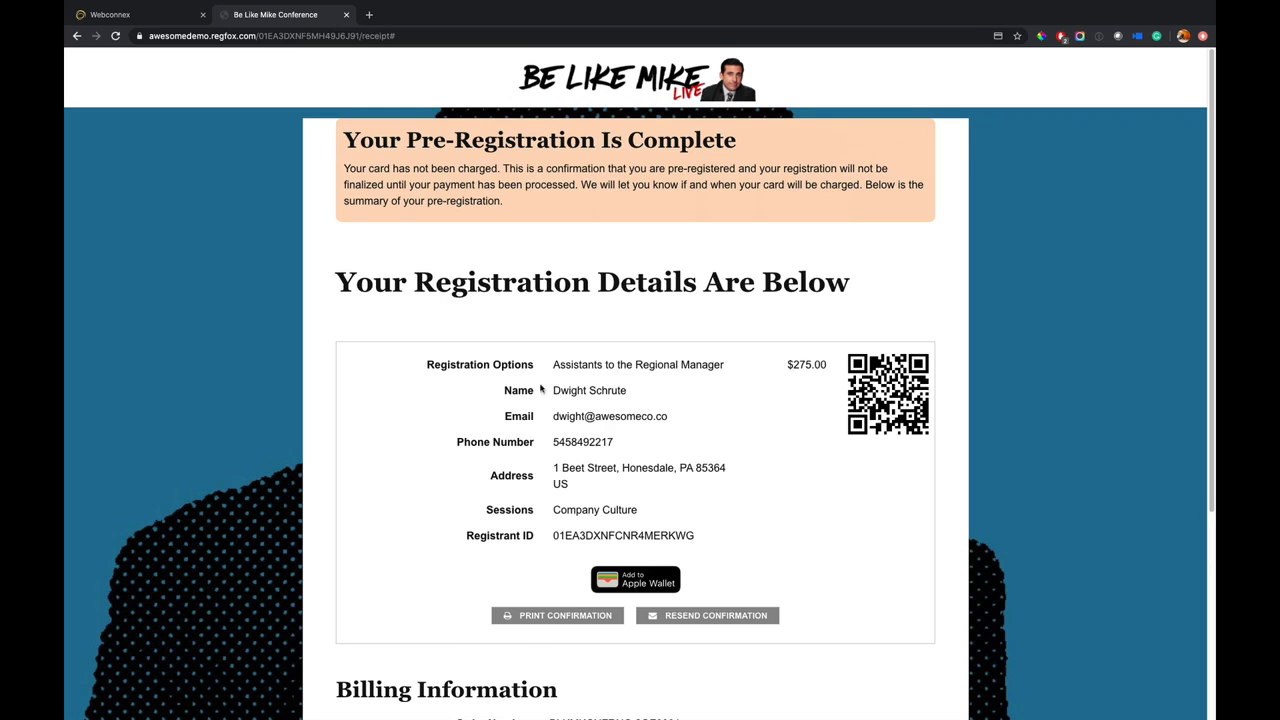
Close the receipt and the publishing confirmation, and return to the list of all pages.
{"action": "left_click", "coordinate": [345, 15]}
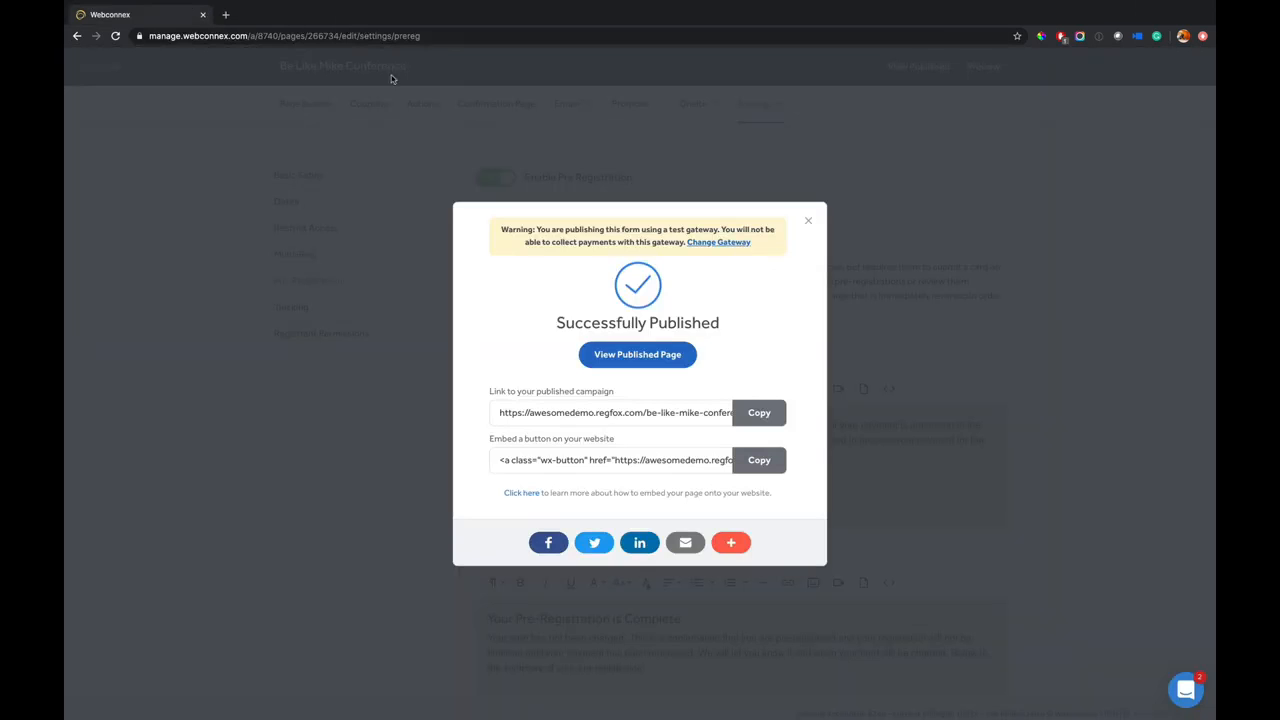
{"action": "left_click", "coordinate": [811, 221]}
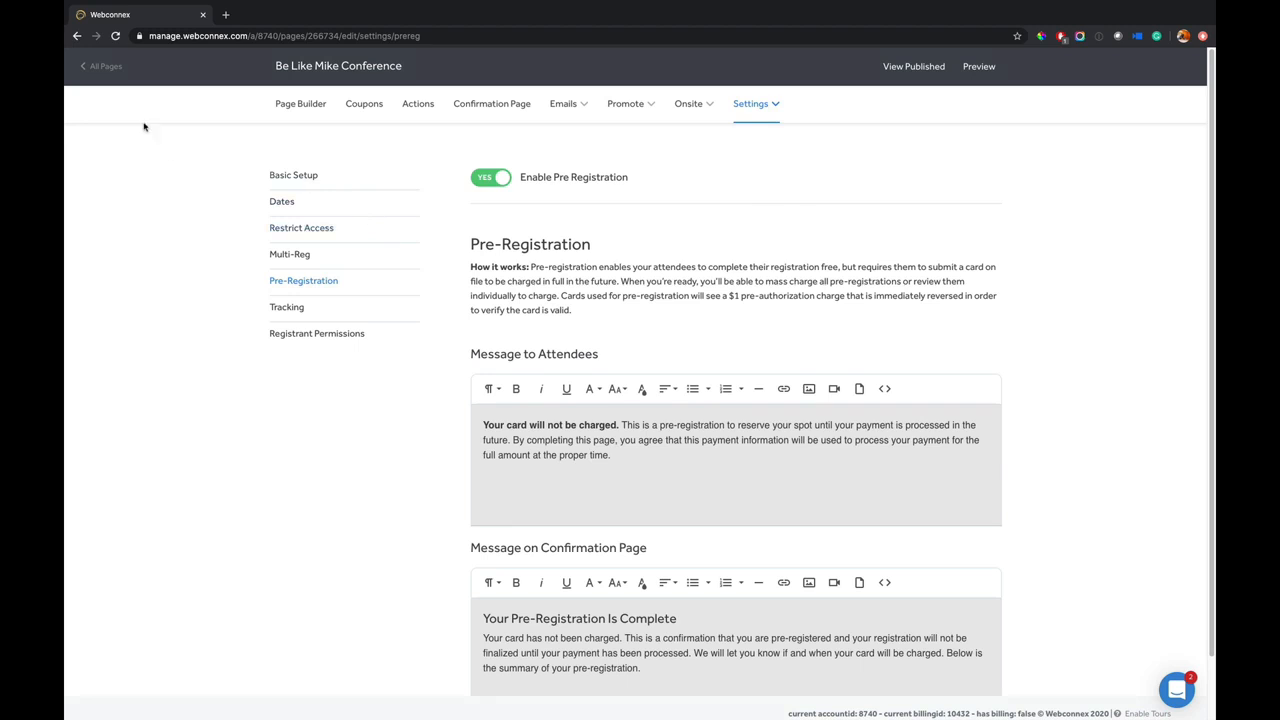
{"action": "left_click", "coordinate": [108, 67]}
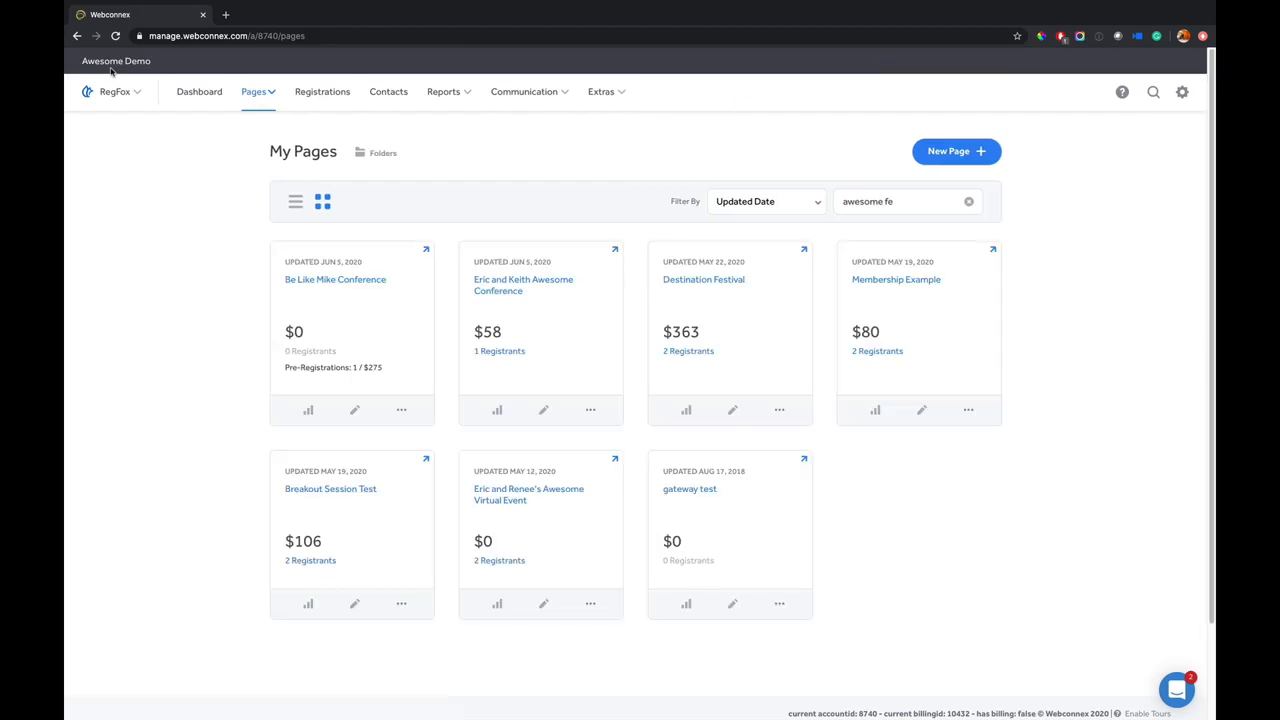
Filter the registrations to pre-registrations and complete the Be Like Mike Conference entry, confirming the charge.
{"action": "left_click", "coordinate": [339, 99]}
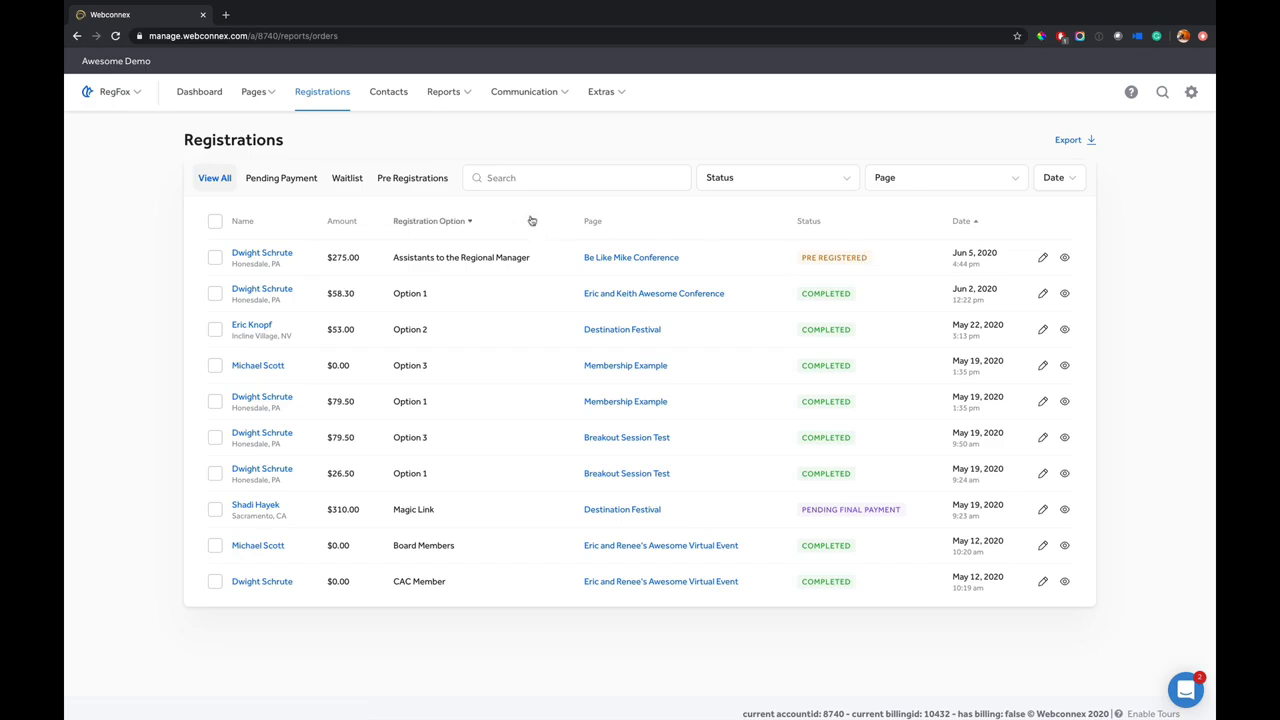
{"action": "left_click", "coordinate": [413, 180]}
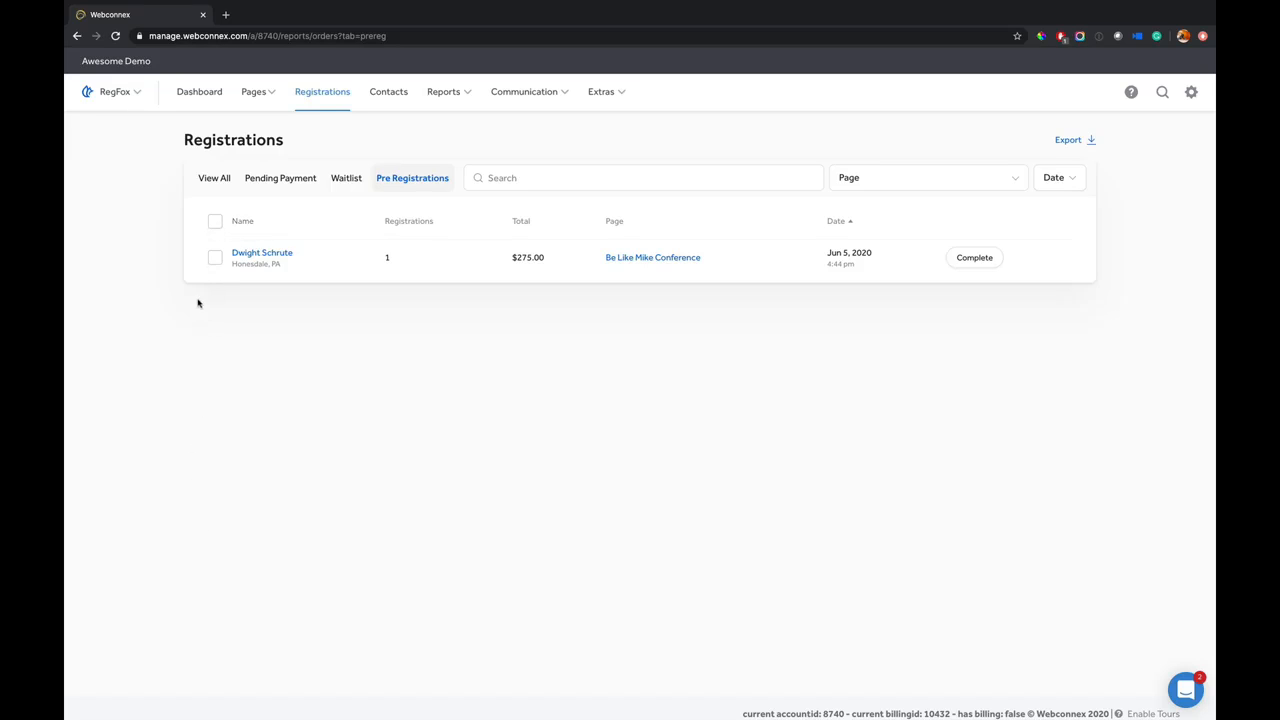
{"action": "left_click", "coordinate": [214, 227]}
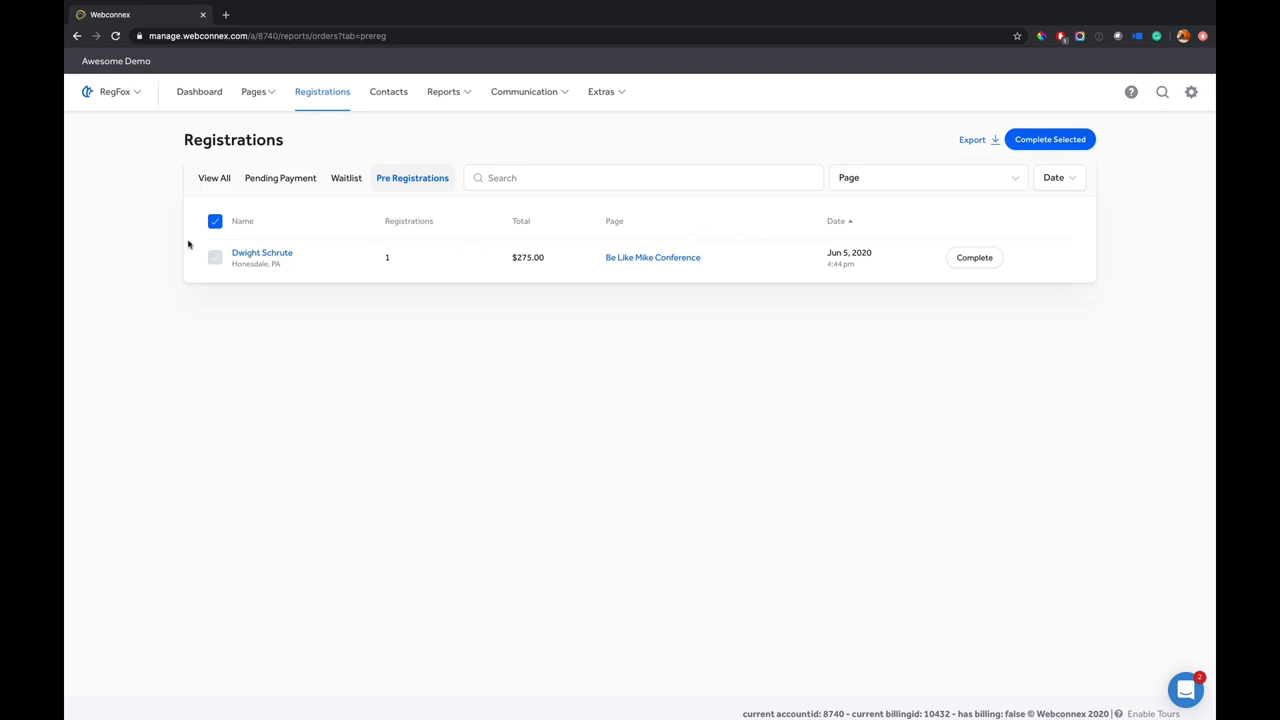
{"action": "left_click", "coordinate": [215, 221]}
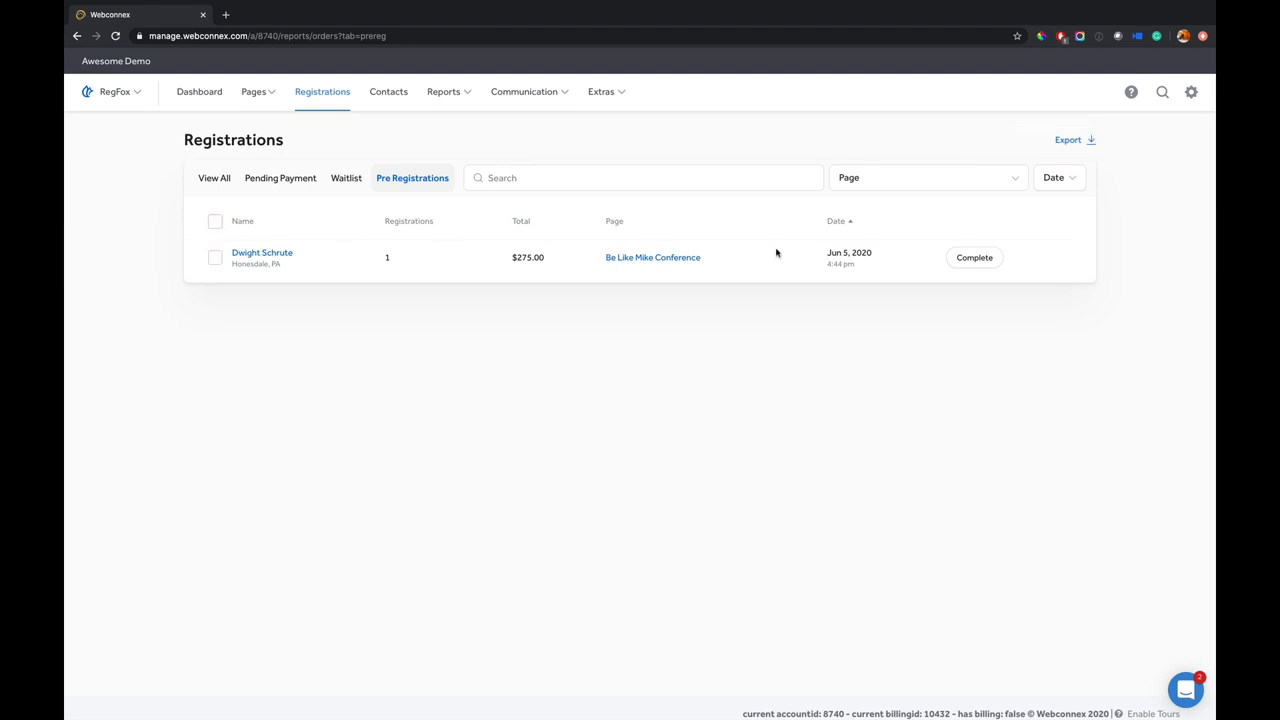
{"action": "left_click", "coordinate": [963, 258]}
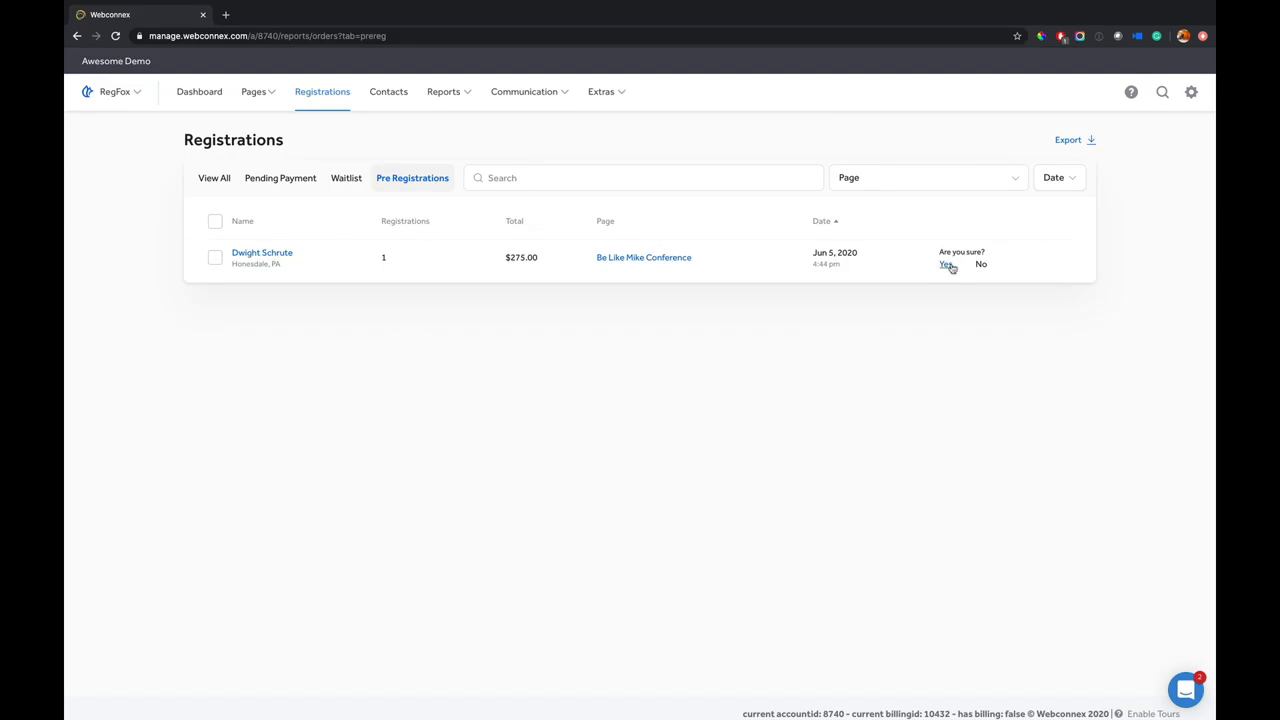
{"action": "left_click", "coordinate": [946, 265]}
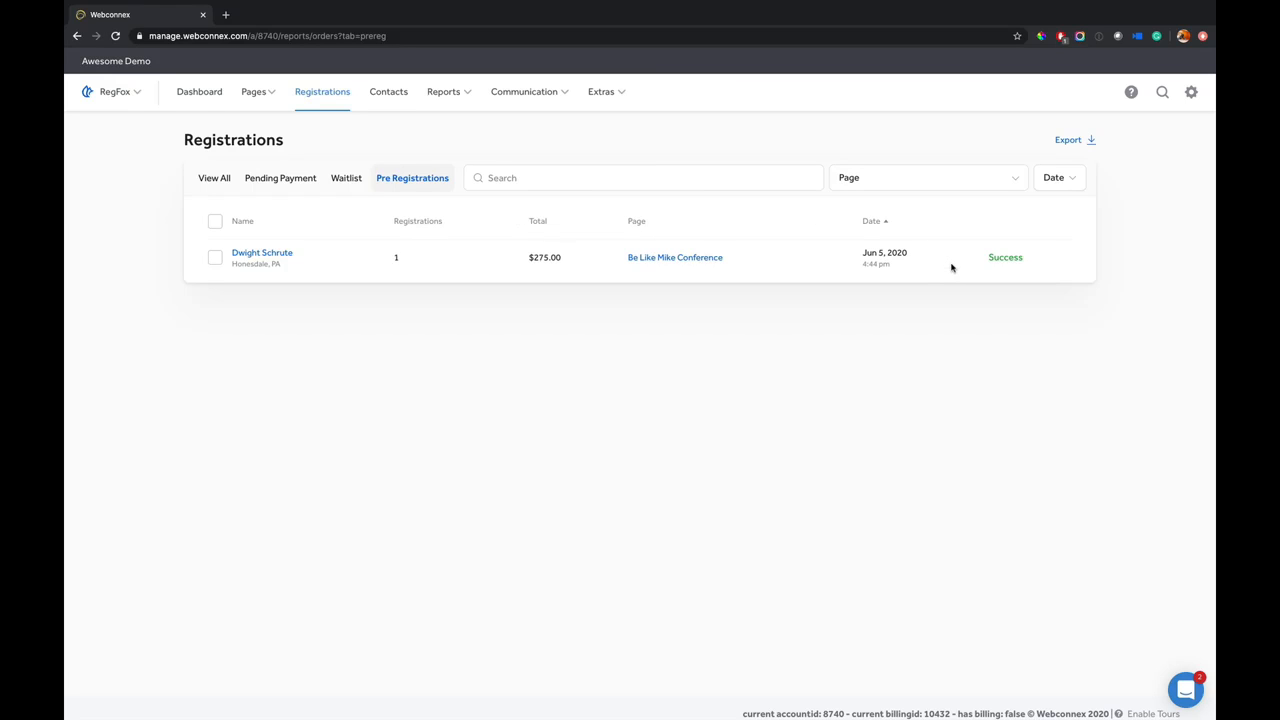
Open the Be Like Mike Conference page for editing and view its published version.
{"action": "mouse_move", "coordinate": [269, 96]}
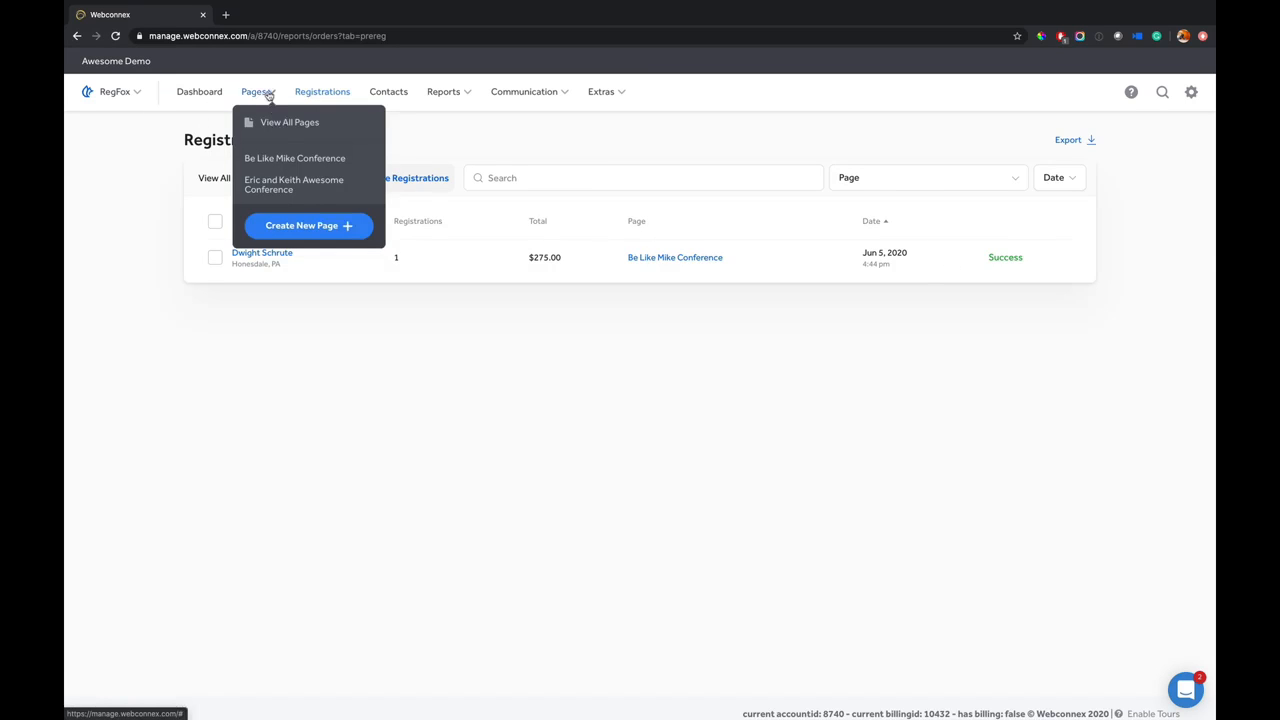
{"action": "left_click", "coordinate": [287, 162]}
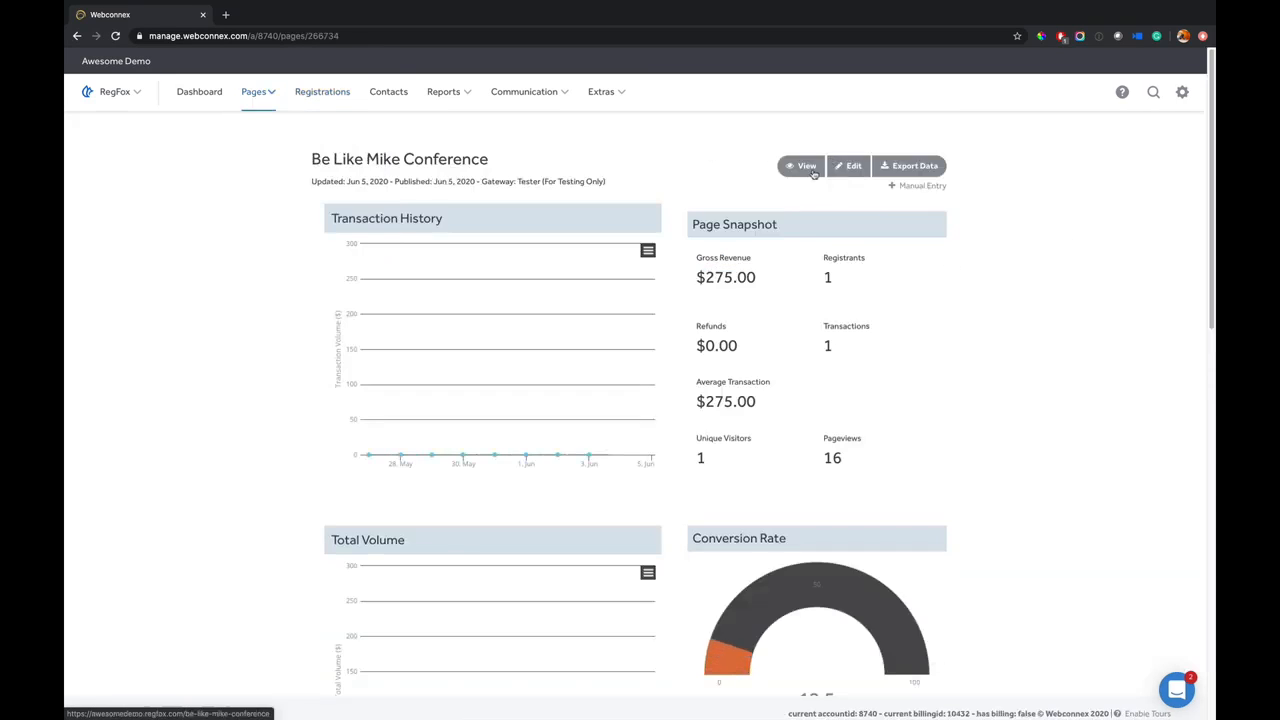
{"action": "left_click", "coordinate": [848, 162]}
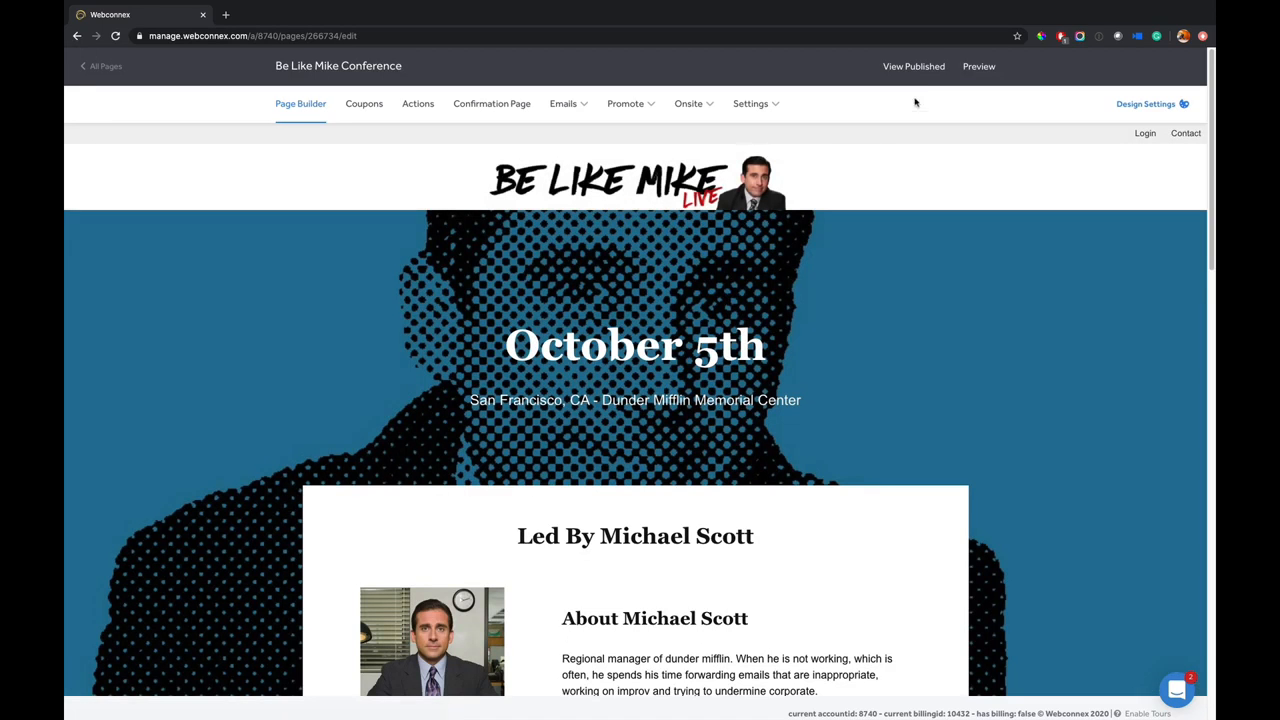
{"action": "left_click", "coordinate": [936, 70]}
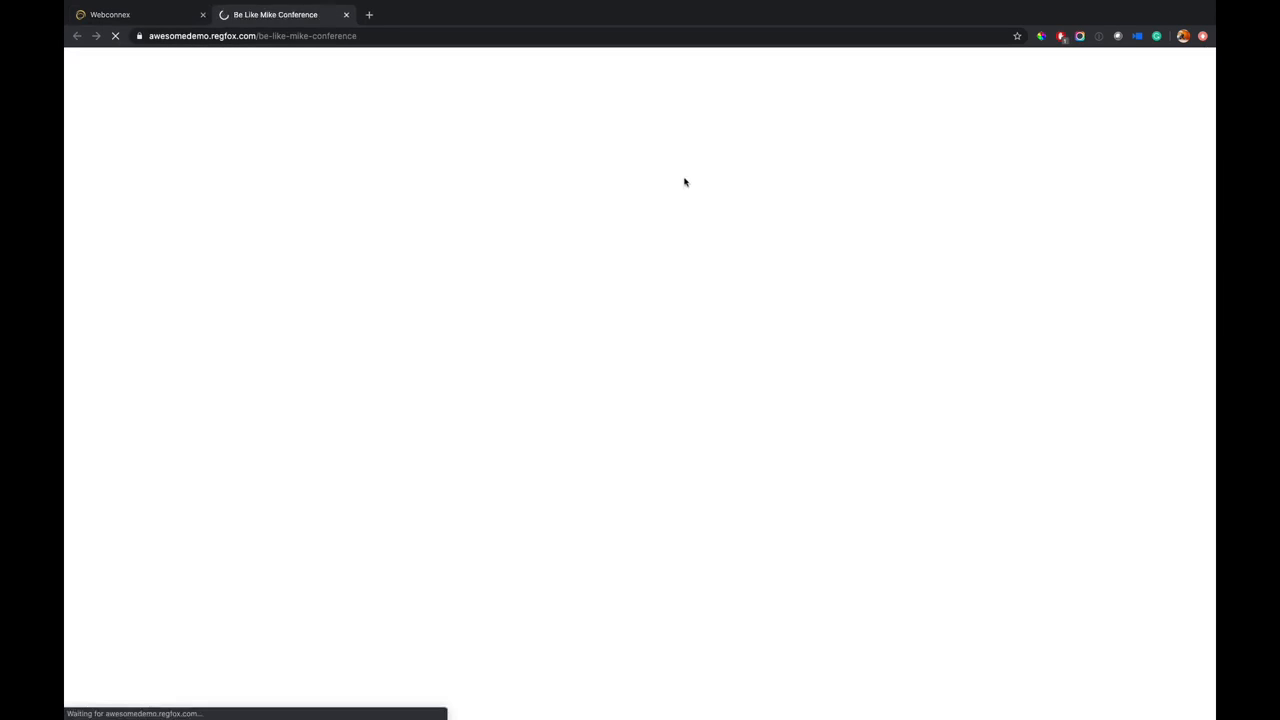
Choose the Assistants to the Regional Manager option and autofill a second registrant's name, email, phone number and address.
{"action": "scroll", "coordinate": [601, 437], "scroll_direction": "down", "scroll_amount": 5}
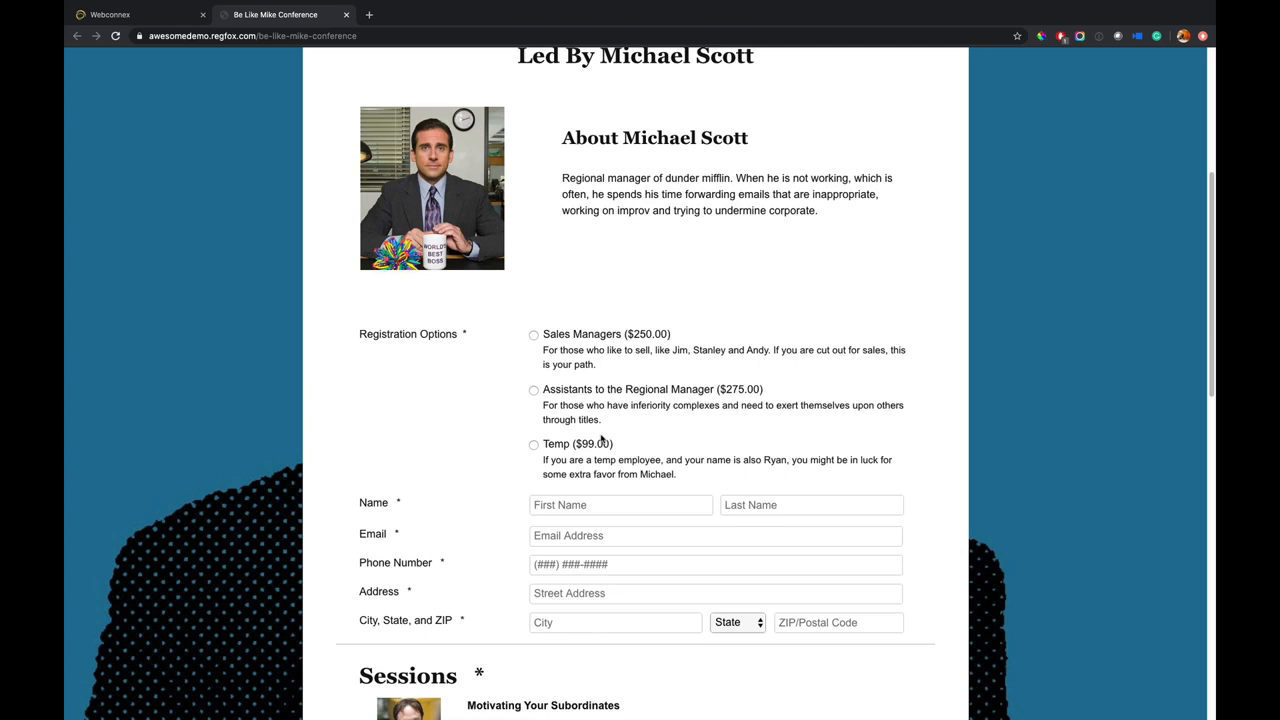
{"action": "left_click", "coordinate": [594, 389]}
{"action": "scroll", "coordinate": [593, 420], "scroll_direction": "down", "scroll_amount": 1}
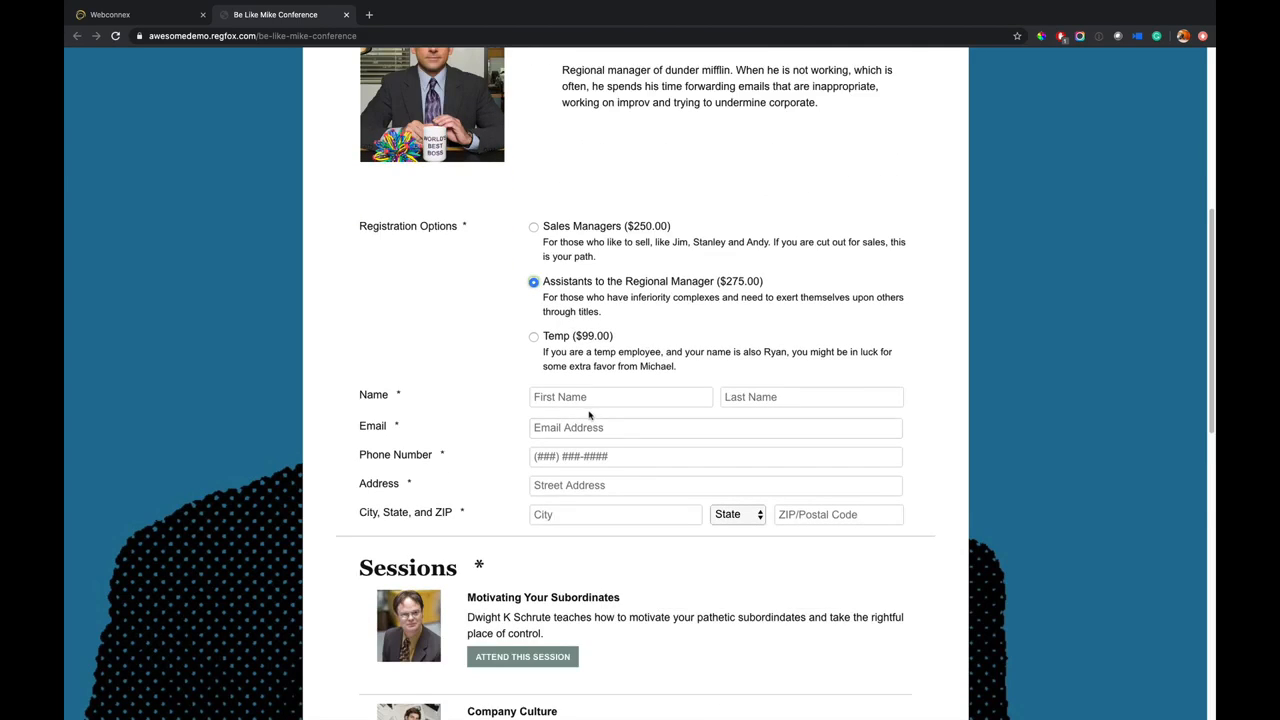
{"action": "left_click", "coordinate": [588, 400]}
{"action": "left_click", "coordinate": [590, 463]}
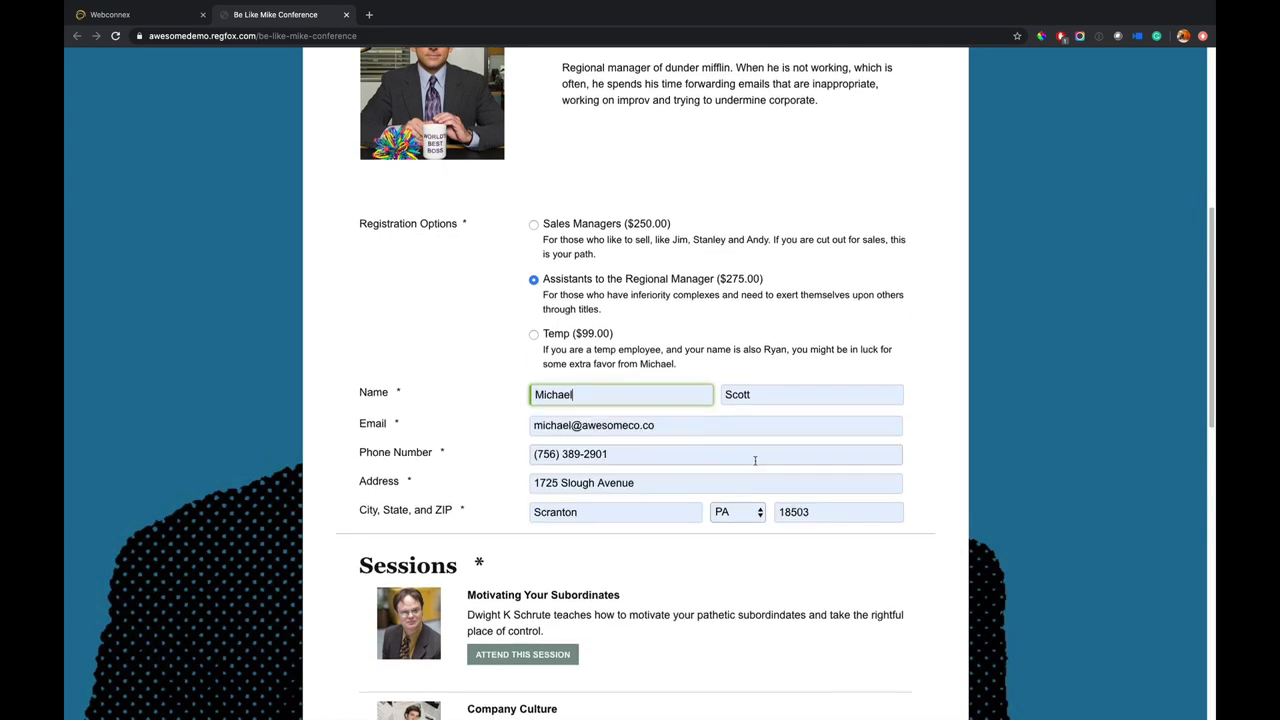
Copy the registrant's information into the billing section and enter the test card number, expiration date 03/2022 and CVV.
{"action": "scroll", "coordinate": [700, 480], "scroll_direction": "down", "scroll_amount": 8}
{"action": "left_click", "coordinate": [576, 376]}
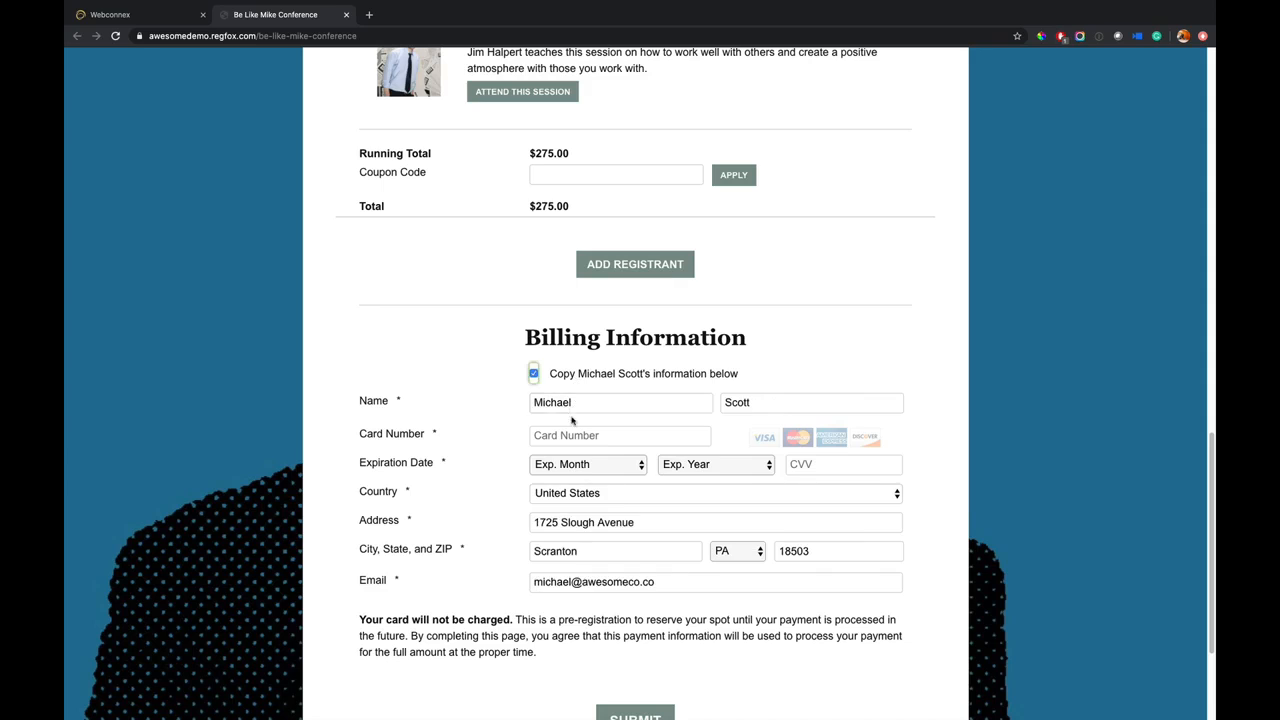
{"action": "left_click", "coordinate": [576, 436]}
{"action": "type", "text": "4111111111111111"}
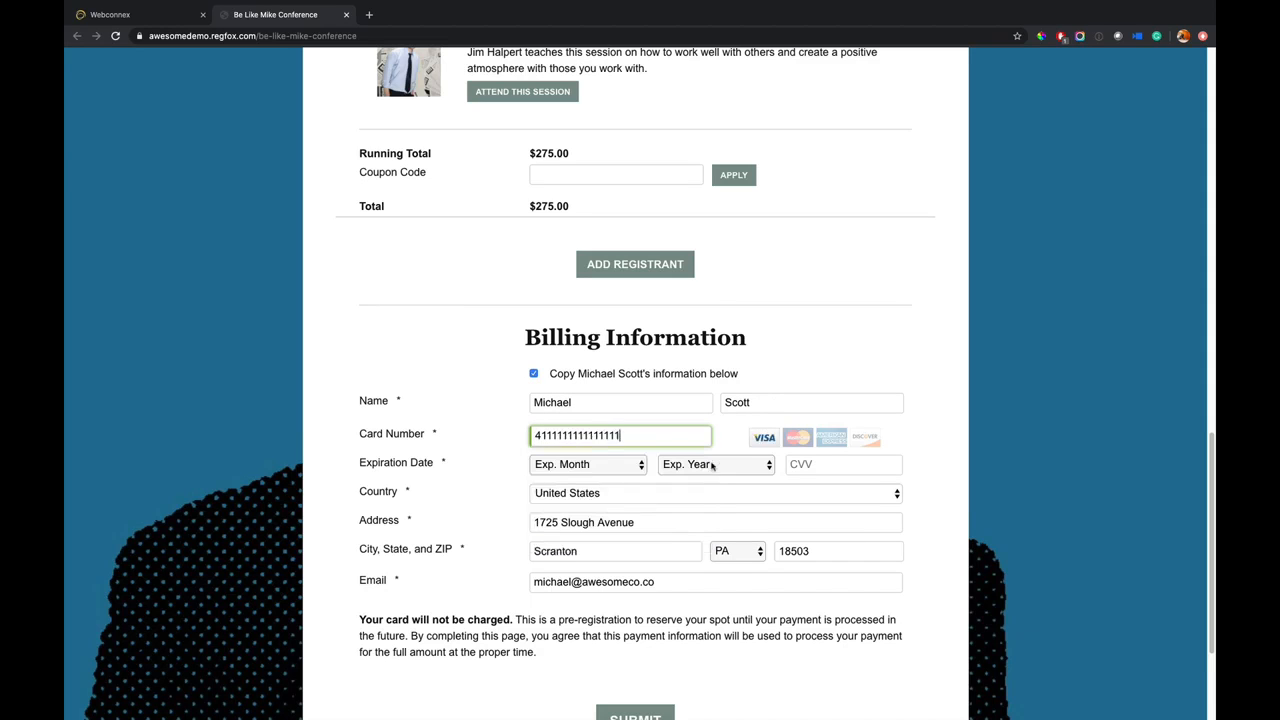
{"action": "left_click", "coordinate": [620, 467]}
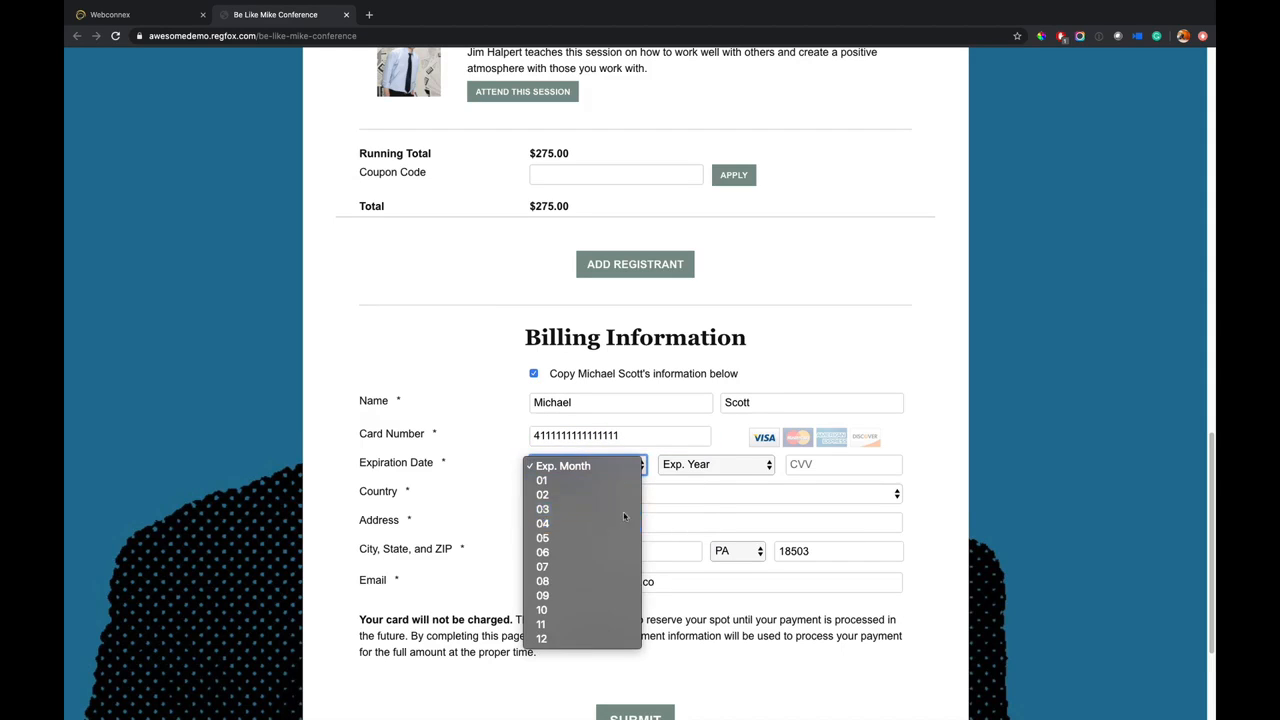
{"action": "left_click", "coordinate": [623, 510]}
{"action": "left_click", "coordinate": [708, 475]}
{"action": "left_click", "coordinate": [700, 494]}
{"action": "left_click", "coordinate": [840, 464]}
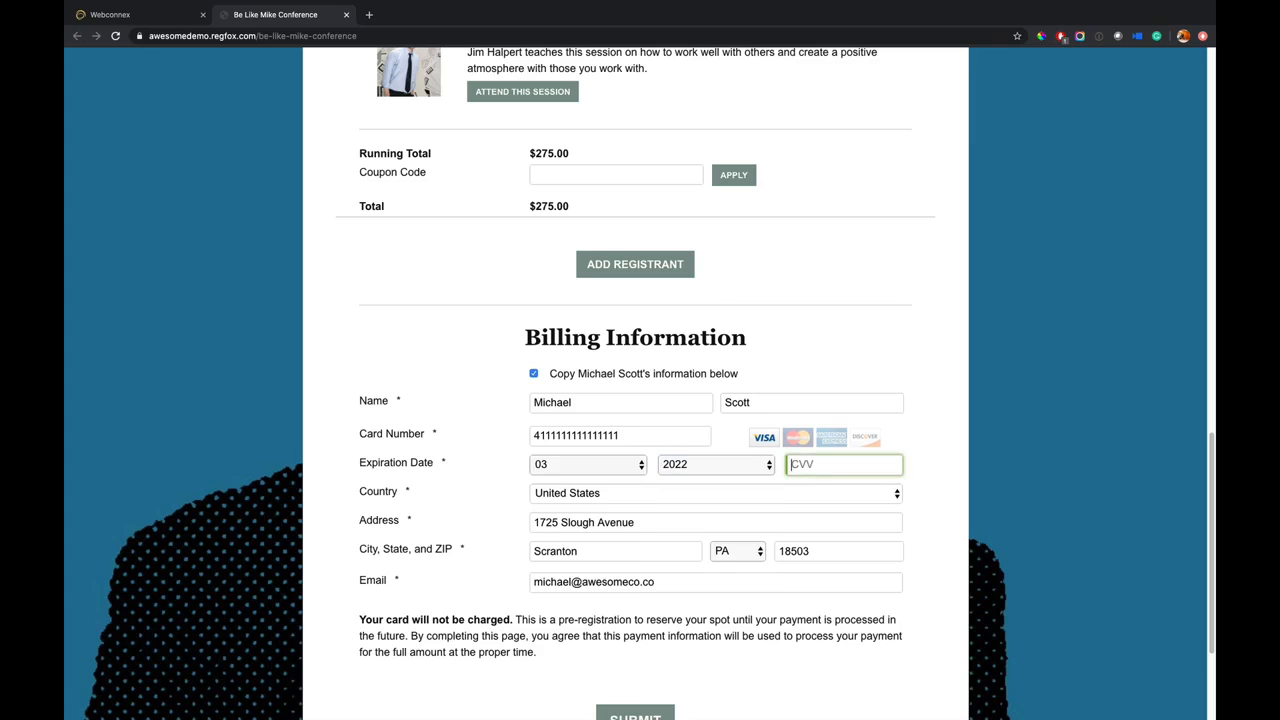
{"action": "type", "text": "123"}
Attend the Motivating Your Subordinates session.
{"action": "scroll", "coordinate": [914, 429], "scroll_direction": "up", "scroll_amount": 2}
{"action": "scroll", "coordinate": [888, 400], "scroll_direction": "up", "scroll_amount": 2}
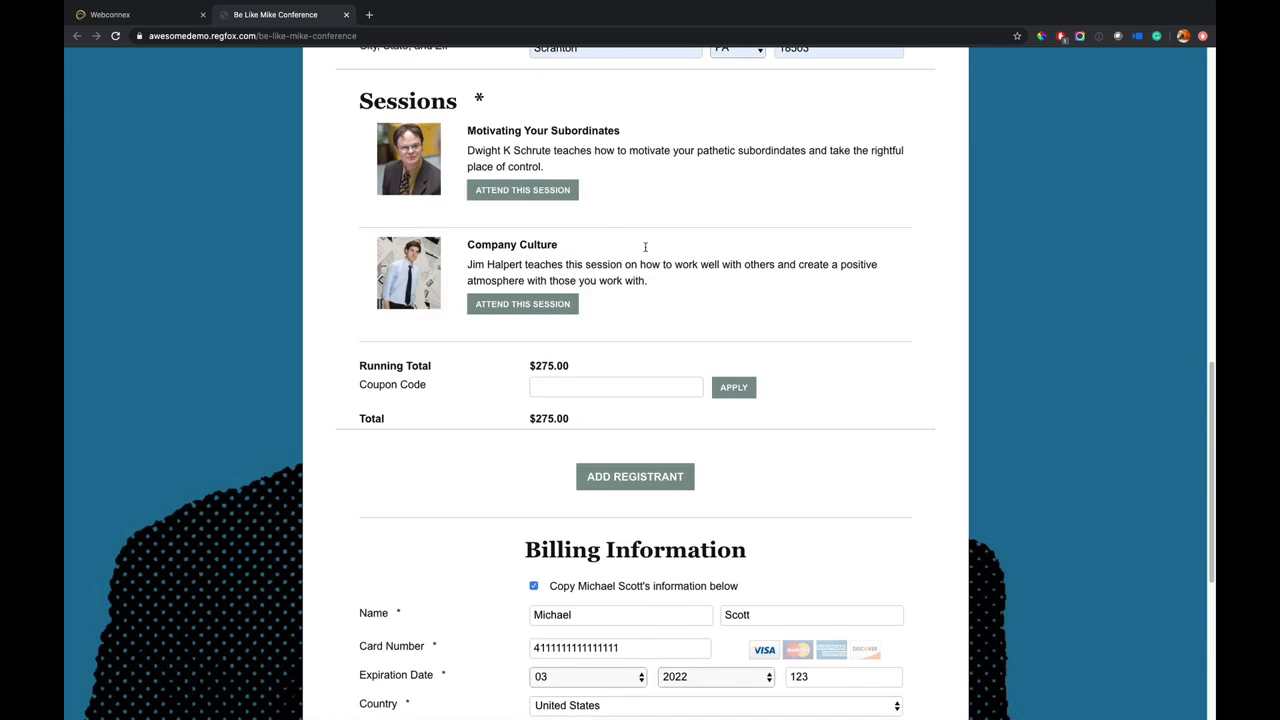
{"action": "left_click", "coordinate": [562, 199]}
Submit the second pre-registration and dismiss the sharing prompt.
{"action": "scroll", "coordinate": [694, 260], "scroll_direction": "down", "scroll_amount": 5}
{"action": "scroll", "coordinate": [655, 650], "scroll_direction": "down", "scroll_amount": 1}
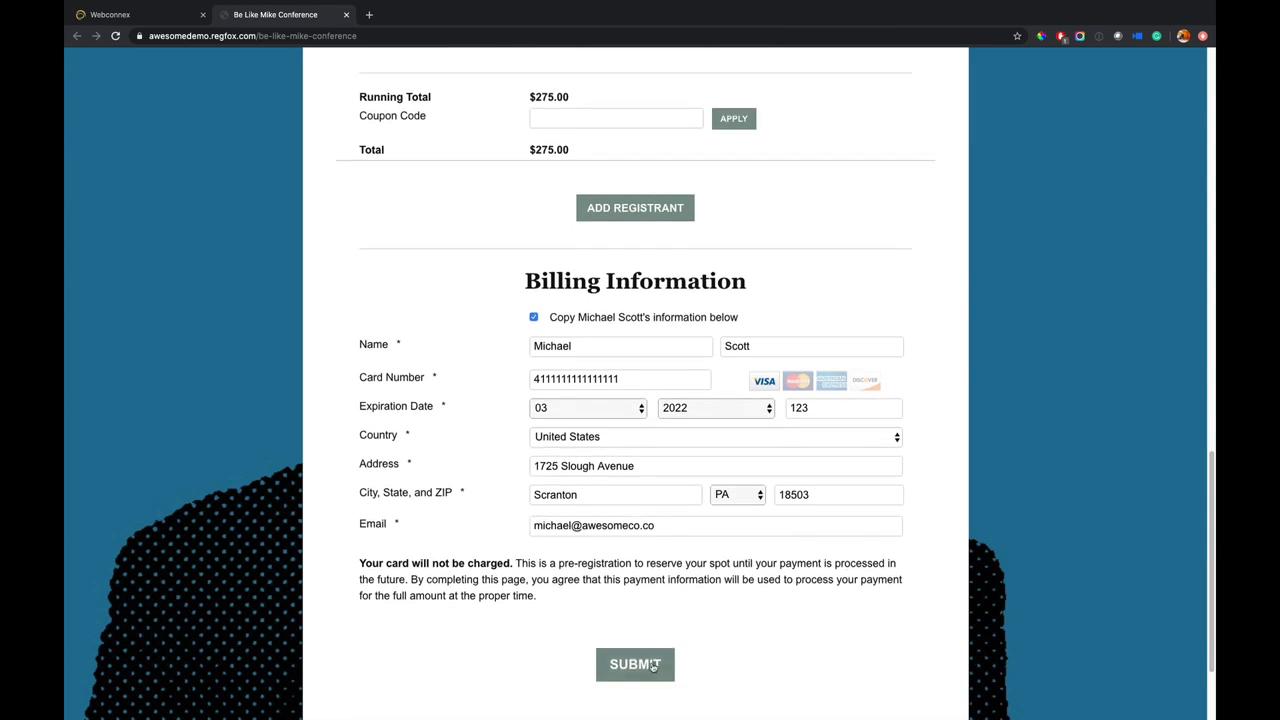
{"action": "left_click", "coordinate": [652, 665]}
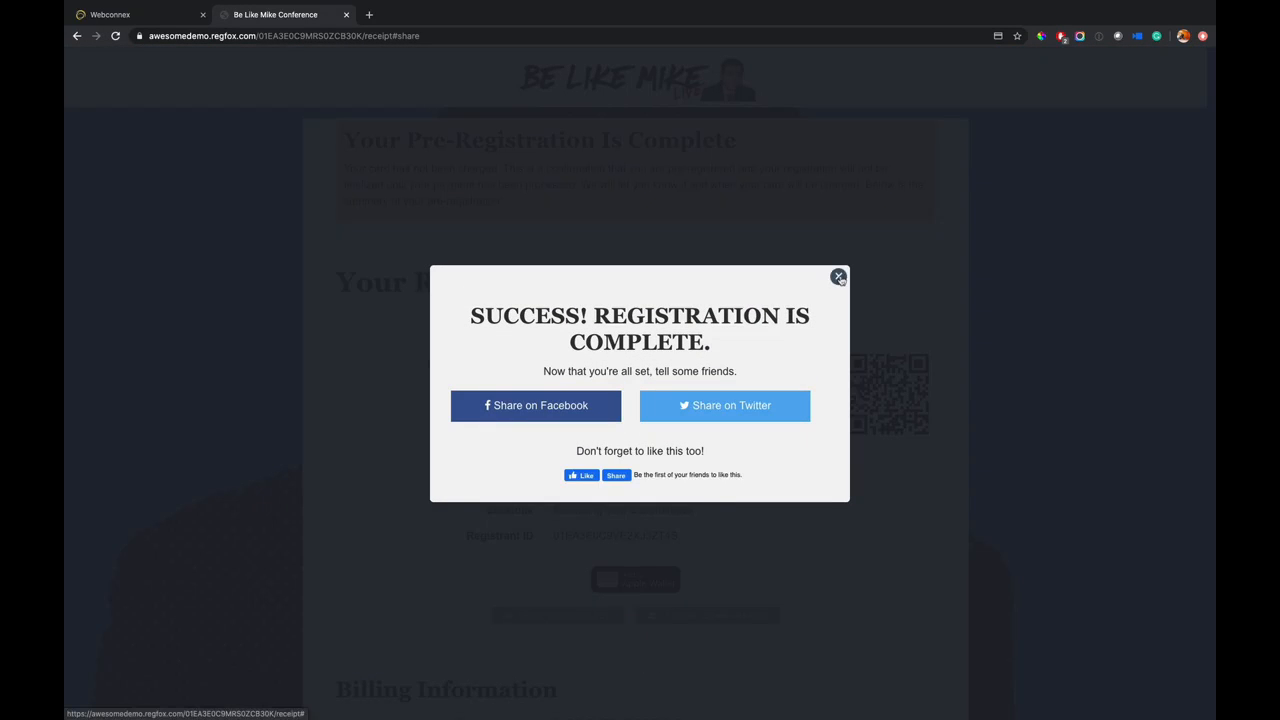
{"action": "left_click", "coordinate": [838, 276]}
Switch back to Webconnex and open the newest pre-registered Be Like Mike Conference registrant for editing from the registrations list.
{"action": "left_click", "coordinate": [145, 15]}
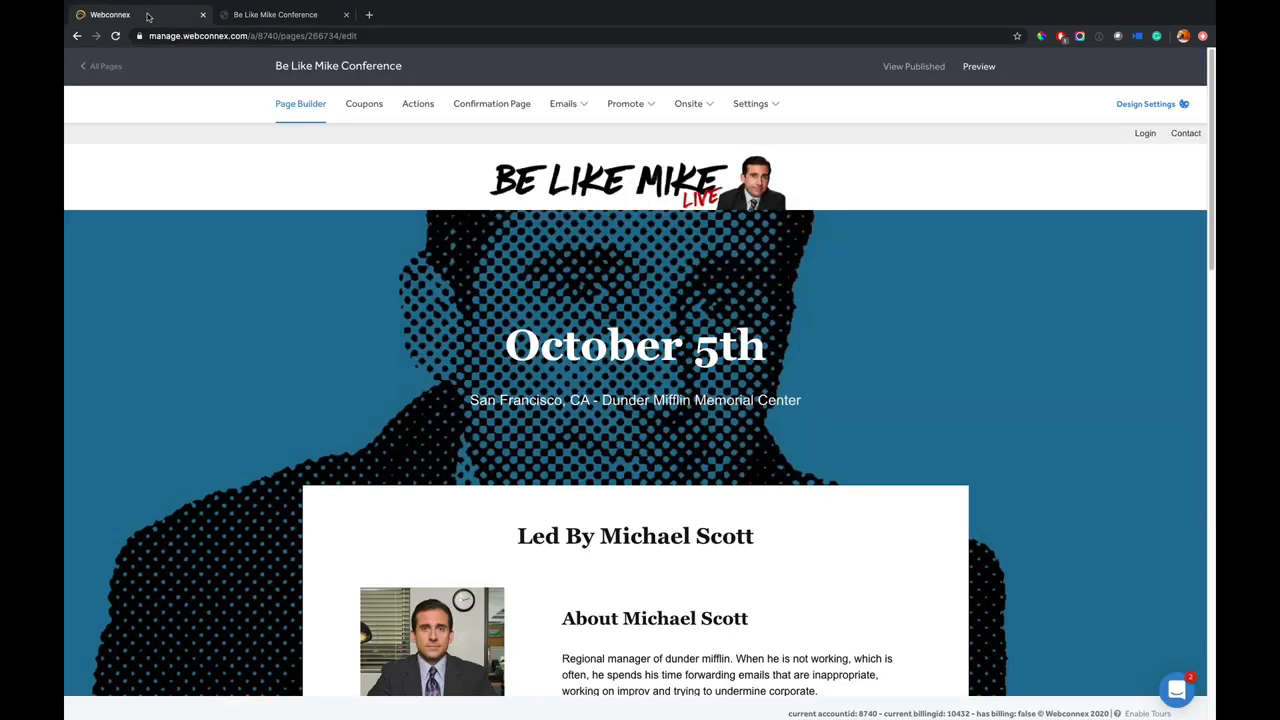
{"action": "left_click", "coordinate": [106, 70]}
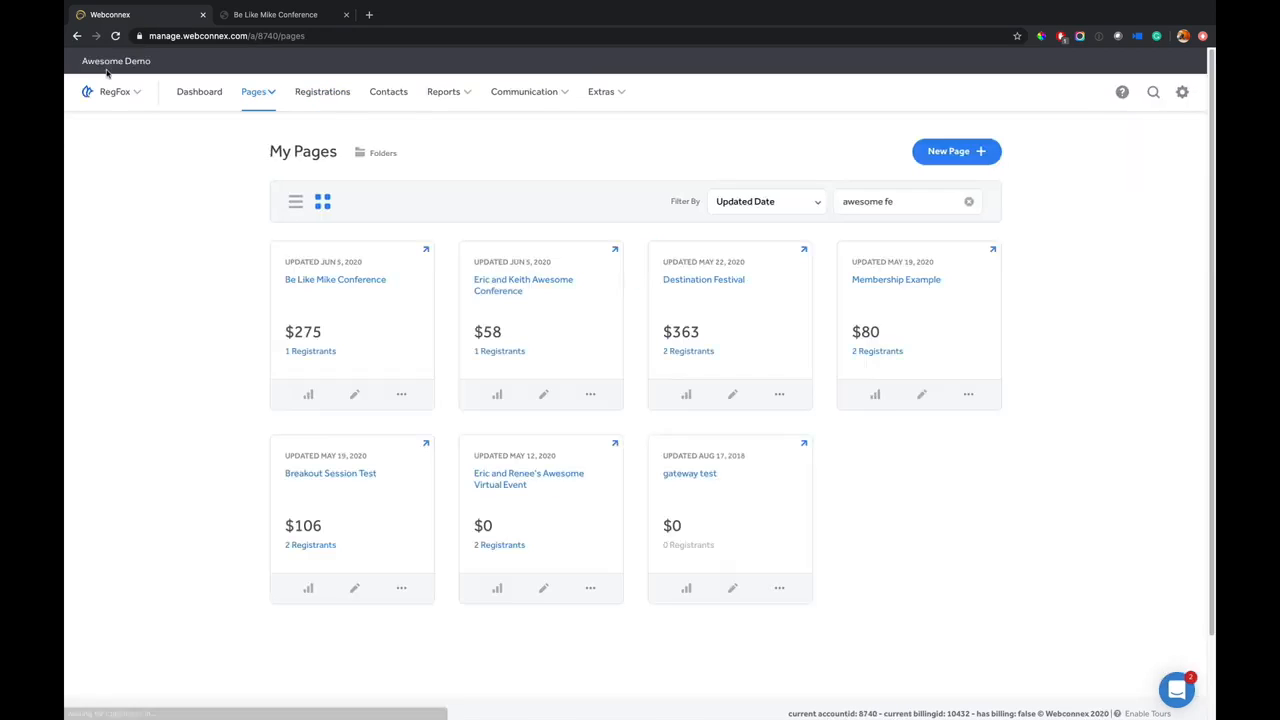
{"action": "left_click", "coordinate": [333, 93]}
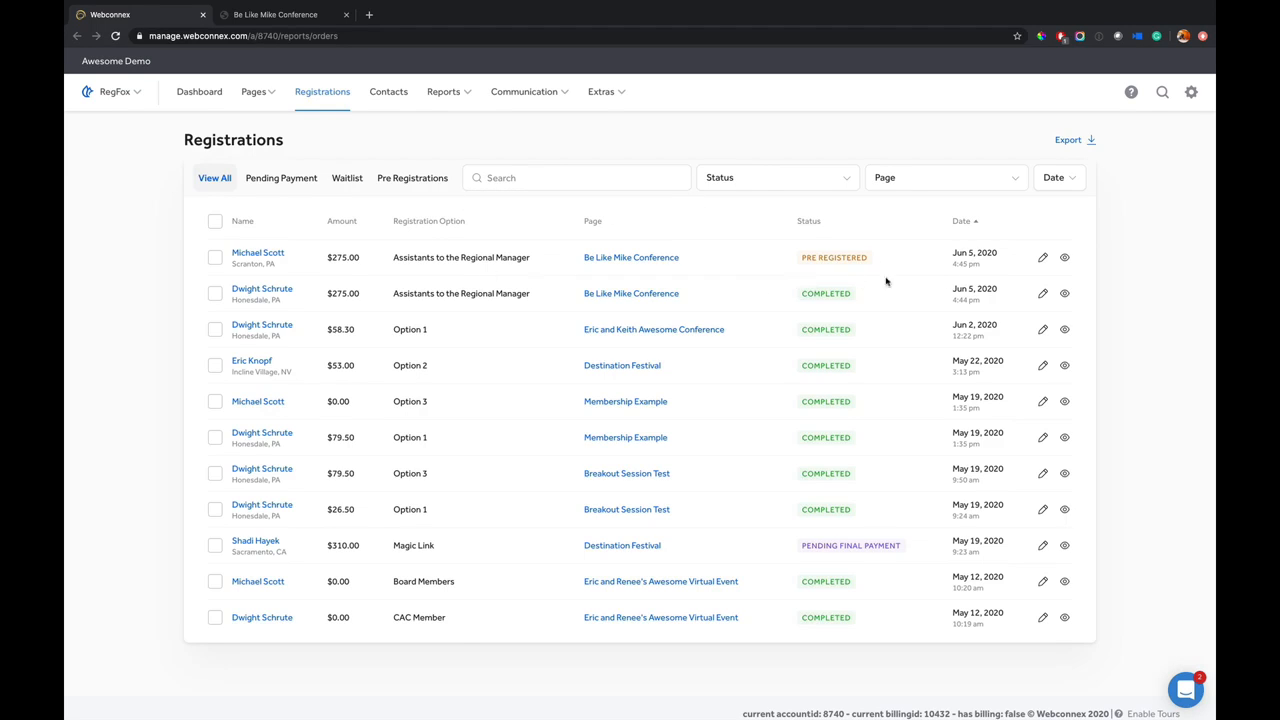
{"action": "left_click", "coordinate": [1042, 257]}
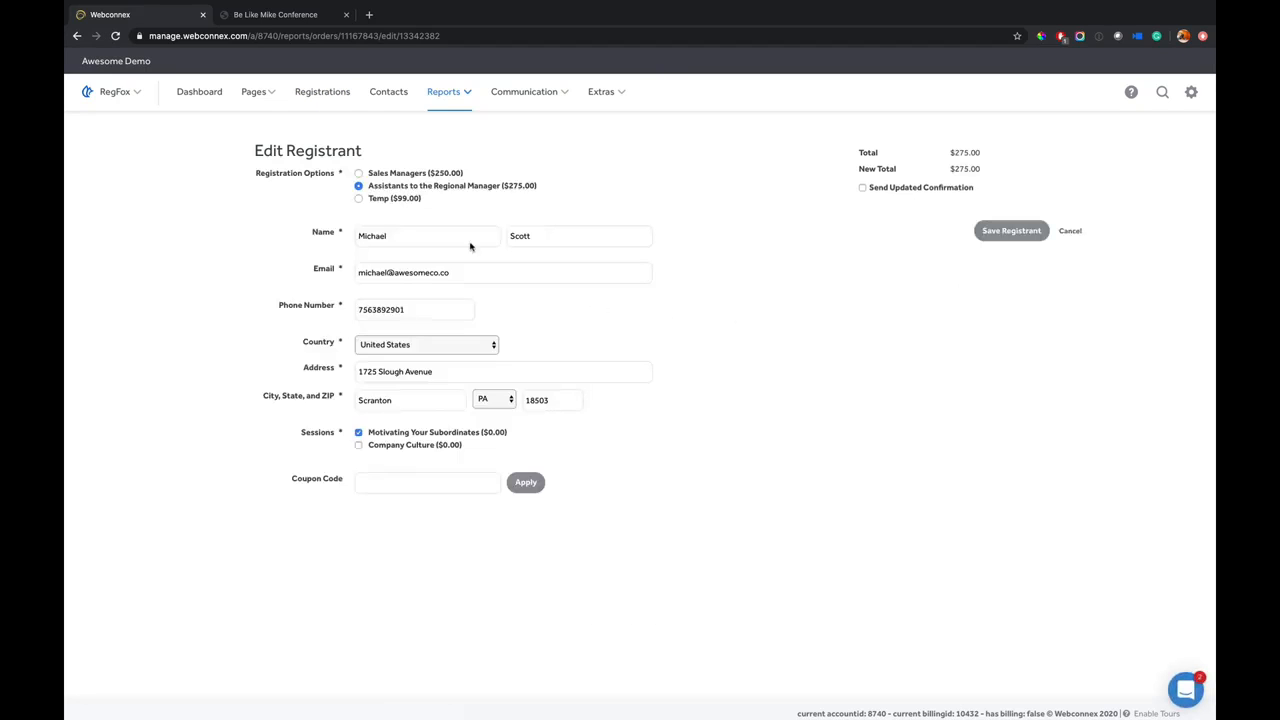
Change the registrant's registration option to Sales Managers ($250.00), highlight the original total and save the registrant.
{"action": "left_click", "coordinate": [399, 177]}
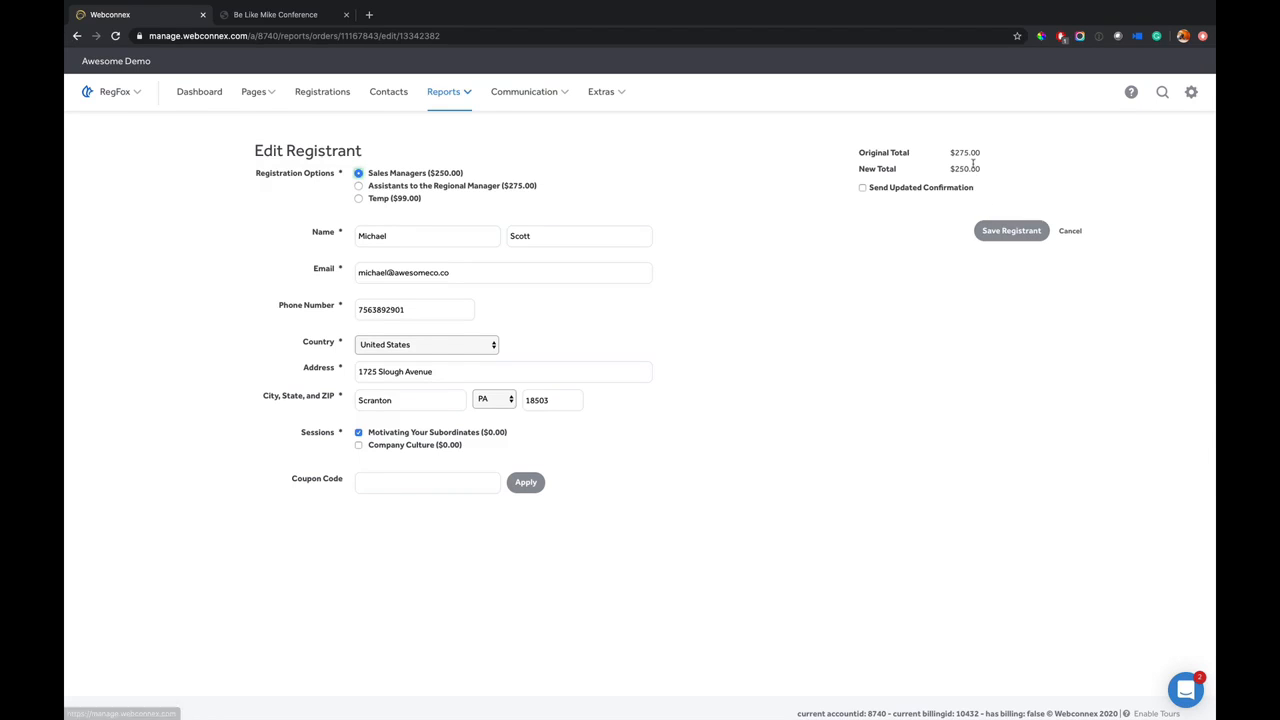
{"action": "left_click_drag", "start_coordinate": [981, 154], "coordinate": [955, 153]}
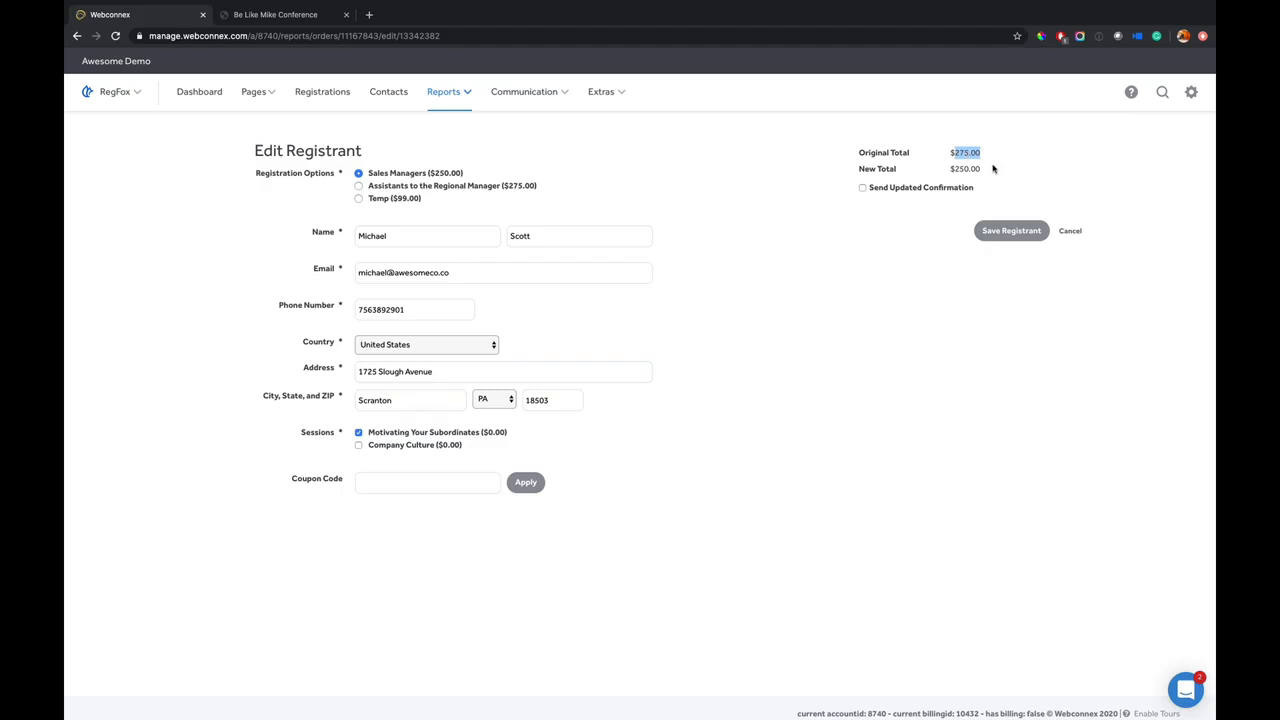
{"action": "left_click", "coordinate": [995, 168]}
{"action": "left_click", "coordinate": [1001, 239]}
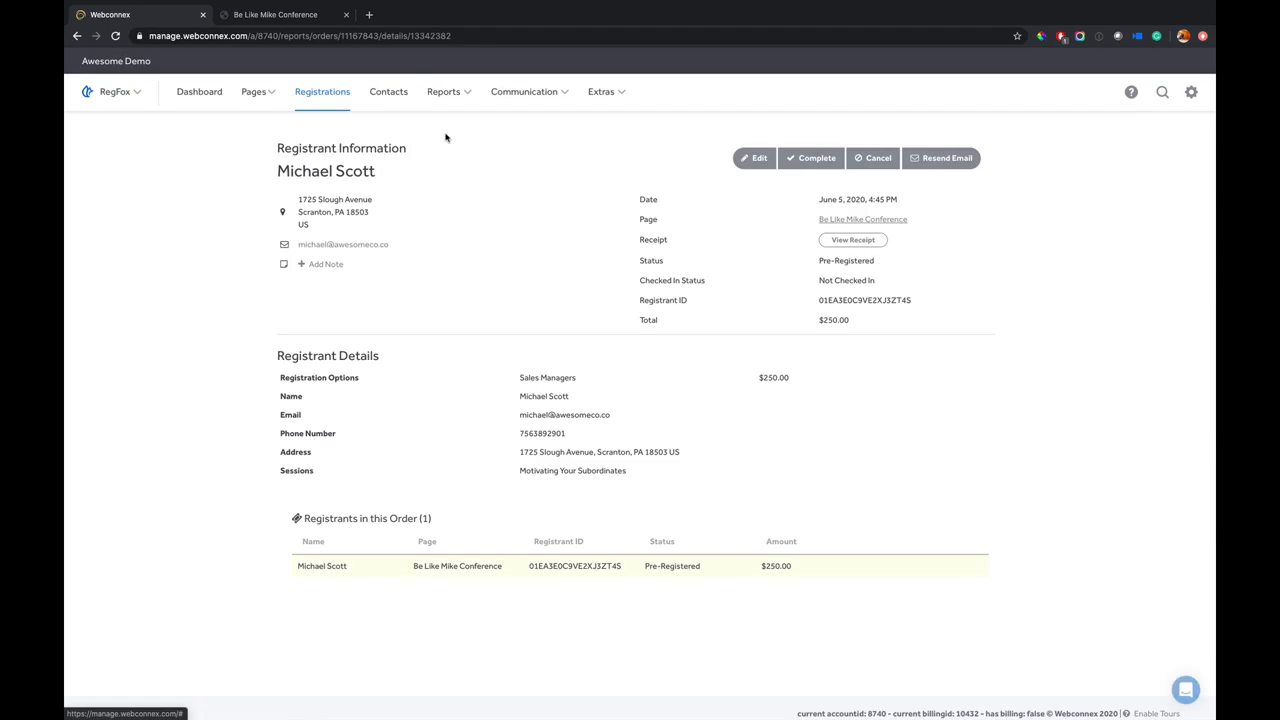
Select and complete the edited registrant's entry in the pre-registrations list, and return to the overview of all pages.
{"action": "left_click", "coordinate": [328, 100]}
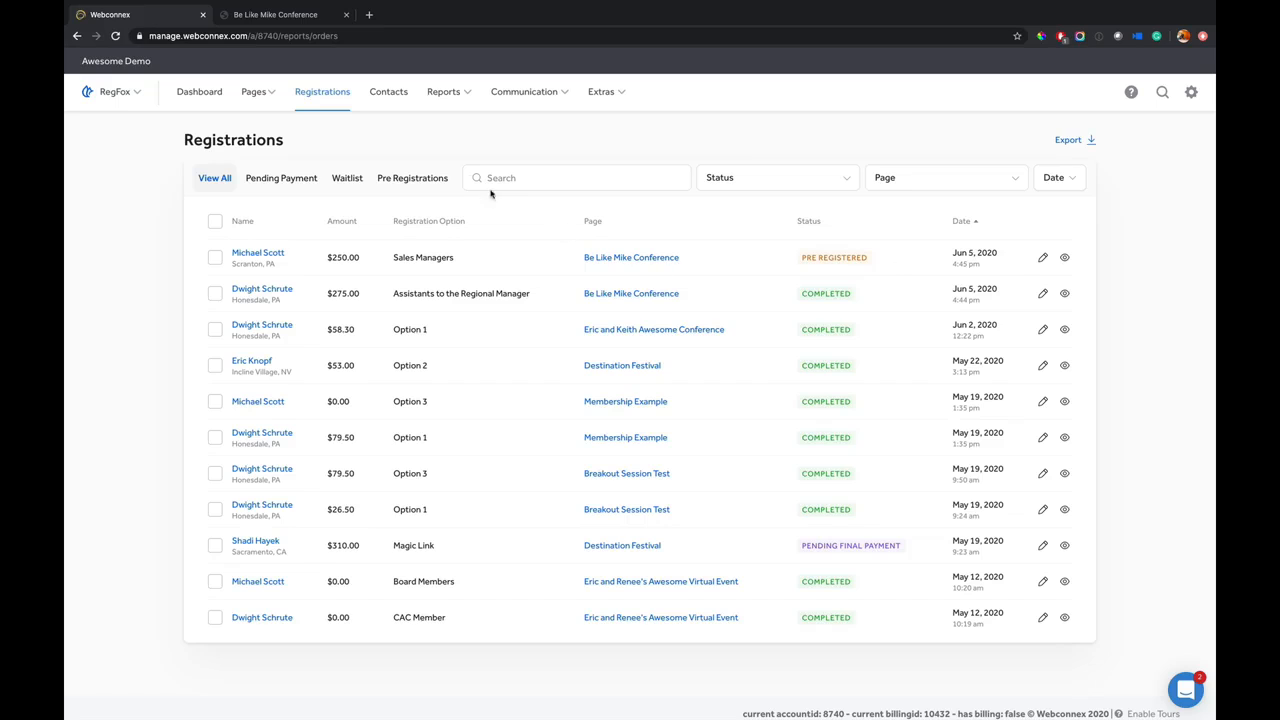
{"action": "left_click", "coordinate": [418, 184]}
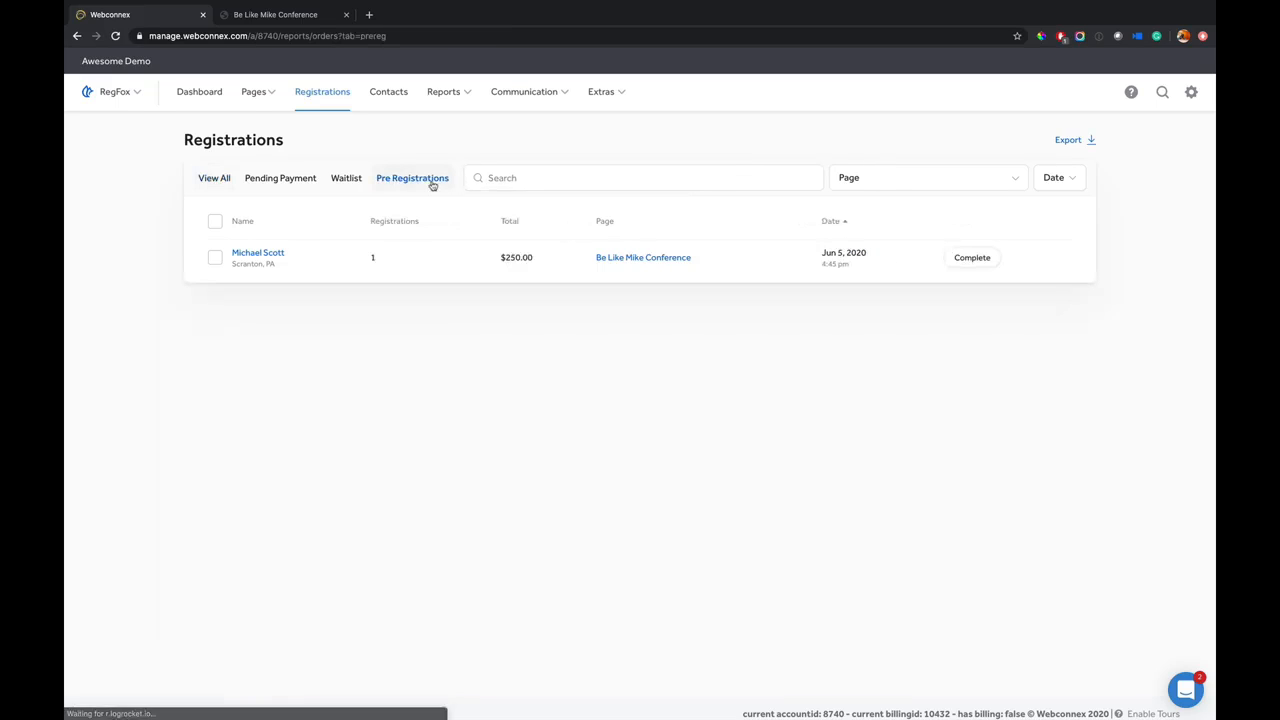
{"action": "left_click", "coordinate": [214, 257]}
{"action": "left_click", "coordinate": [961, 259]}
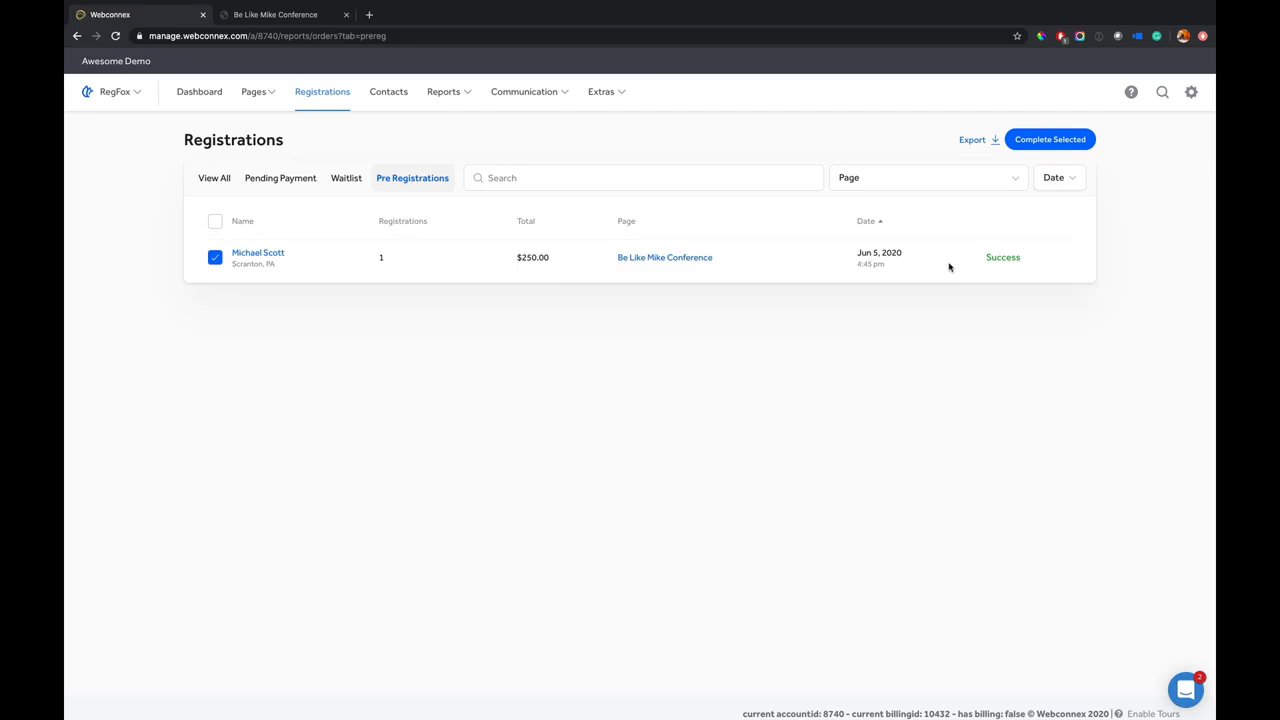
{"action": "left_click", "coordinate": [270, 93]}
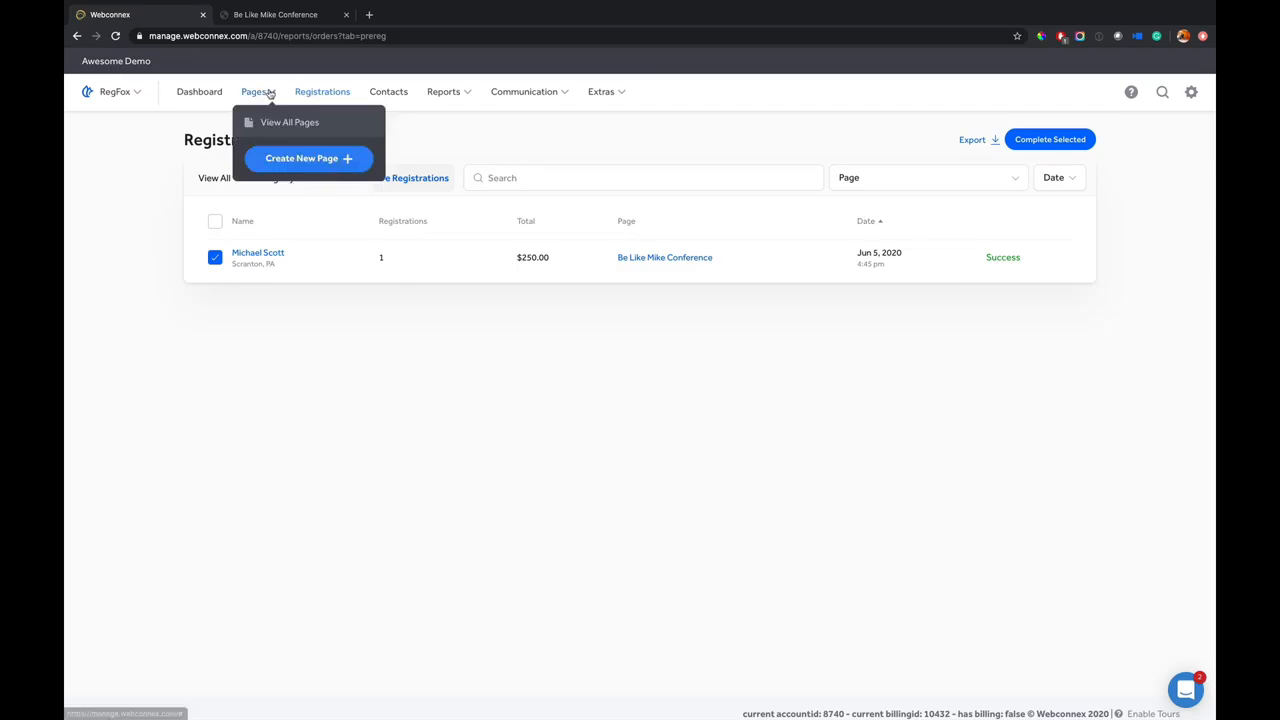
{"action": "left_click", "coordinate": [279, 122]}
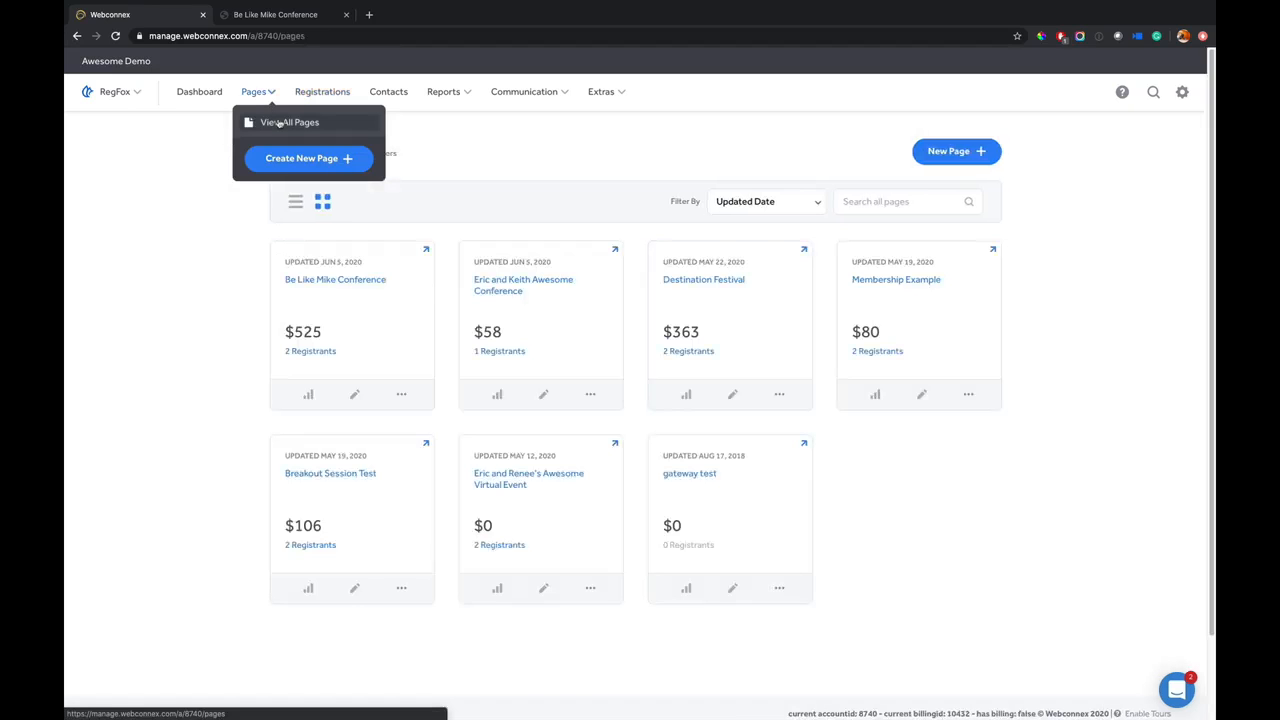